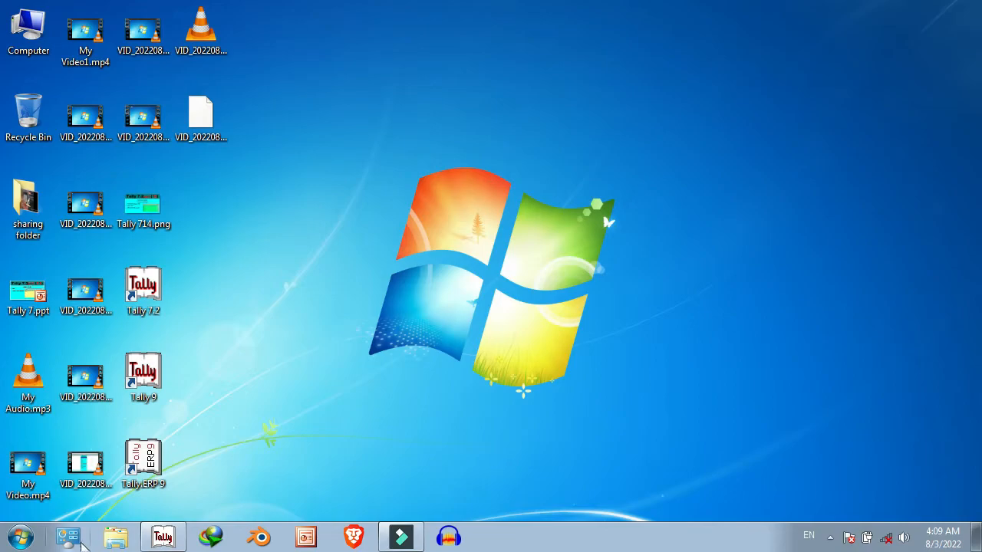
Switch to Tally 7.2 and open the single ledger creation form for the Sony company
{"action": "left_click", "coordinate": [163, 537]}
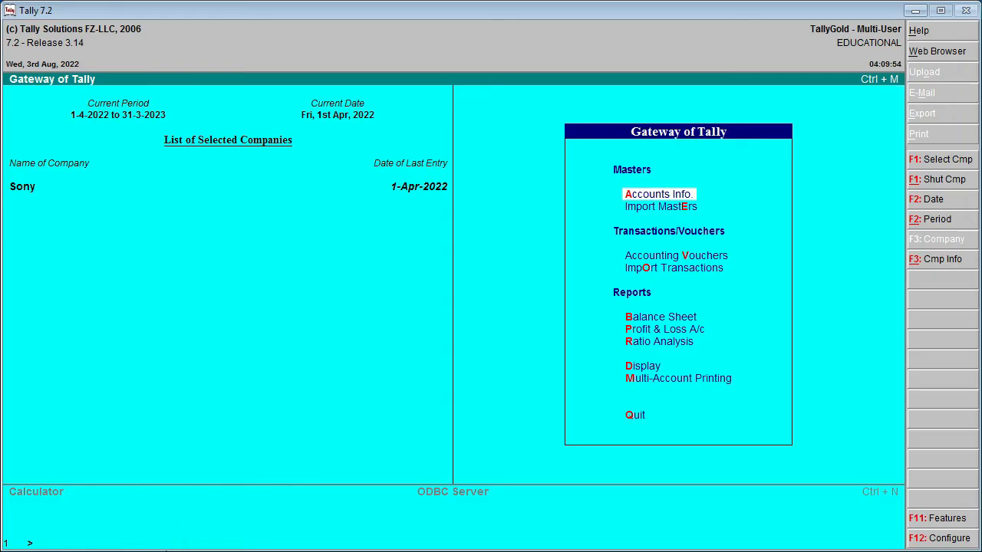
{"action": "key", "text": "Down"}
{"action": "key", "text": "Down"}
{"action": "key", "text": "Up"}
{"action": "key", "text": "Up"}
{"action": "key", "text": "Return"}
{"action": "key", "text": "Down"}
{"action": "key", "text": "Down"}
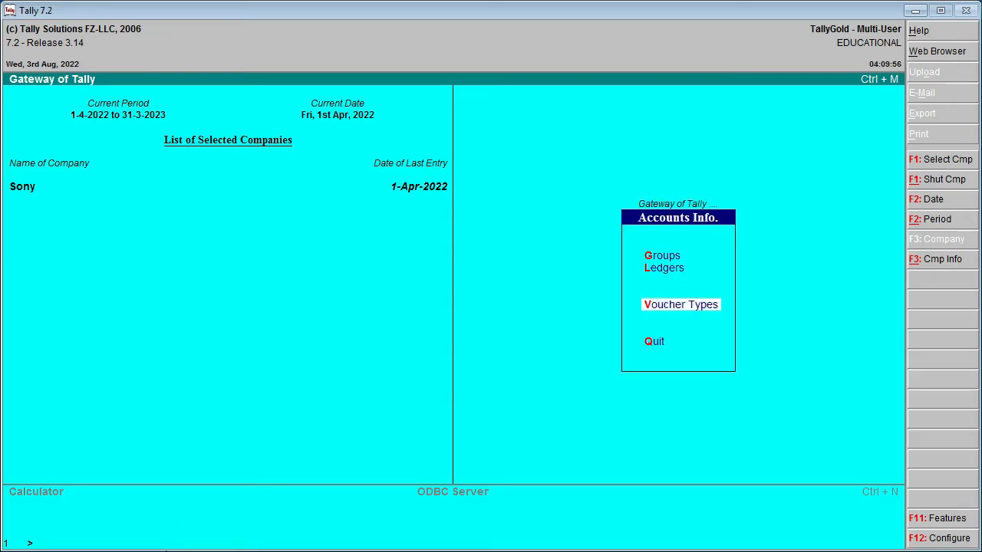
{"action": "key", "text": "Up"}
{"action": "key", "text": "Down"}
{"action": "key", "text": "Up"}
{"action": "key", "text": "Return"}
{"action": "key", "text": "Return"}
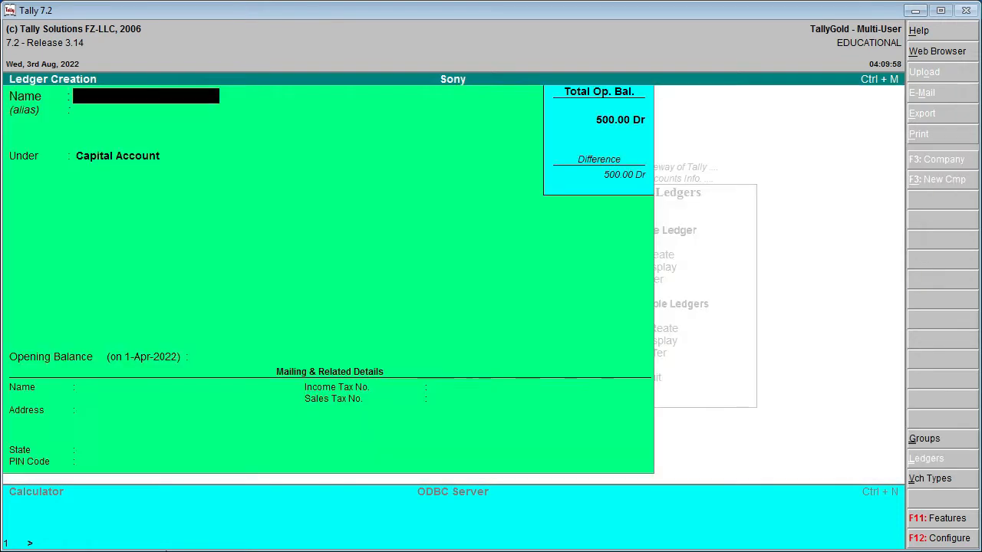
{"action": "type", "text": "D"}
{"action": "key", "text": "Return"}
{"action": "key", "text": "Down"}
{"action": "key", "text": "Down"}
{"action": "key", "text": "Down"}
{"action": "key", "text": "Down"}
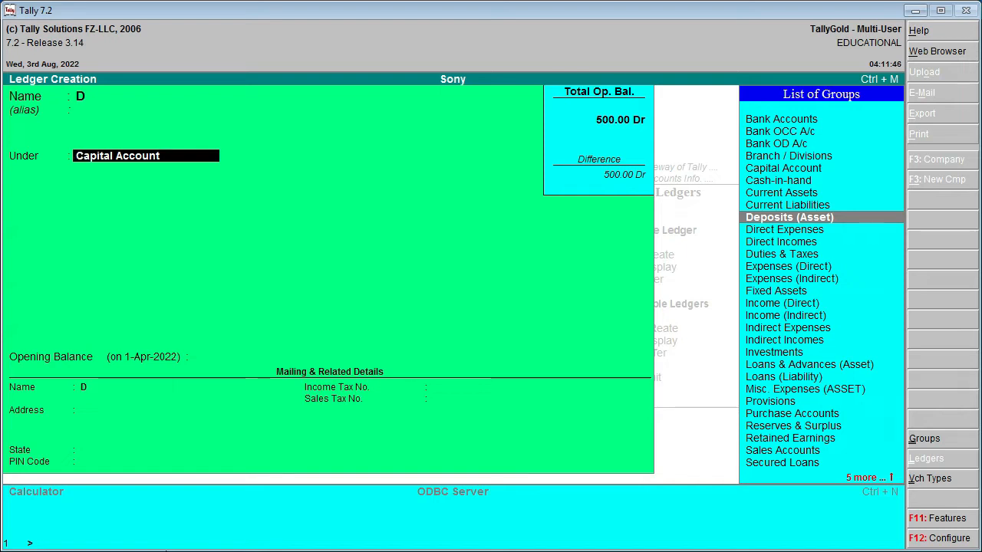
{"action": "key", "text": "BackSpace"}
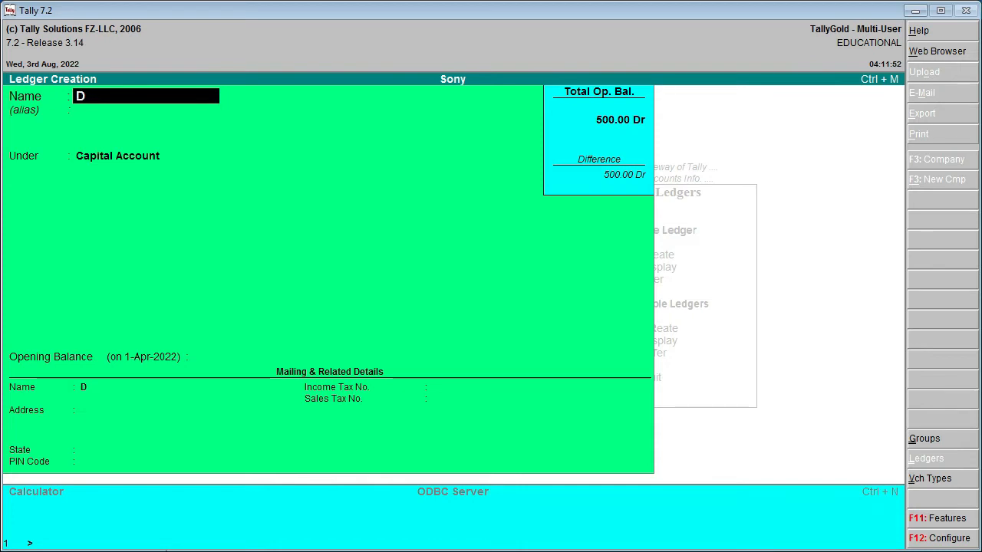
{"action": "type", "text": "e"}
{"action": "key", "text": "BackSpace"}
{"action": "type", "text": "posi"}
{"action": "key", "text": "BackSpace"}
{"action": "key", "text": "BackSpace"}
{"action": "key", "text": "BackSpace"}
{"action": "key", "text": "BackSpace"}
{"action": "type", "text": "iposit Assets"}
{"action": "key", "text": "BackSpace"}
{"action": "key", "text": "BackSpace"}
{"action": "key", "text": "BackSpace"}
{"action": "key", "text": "BackSpace"}
{"action": "key", "text": "BackSpace"}
{"action": "key", "text": "BackSpace"}
{"action": "key", "text": "BackSpace"}
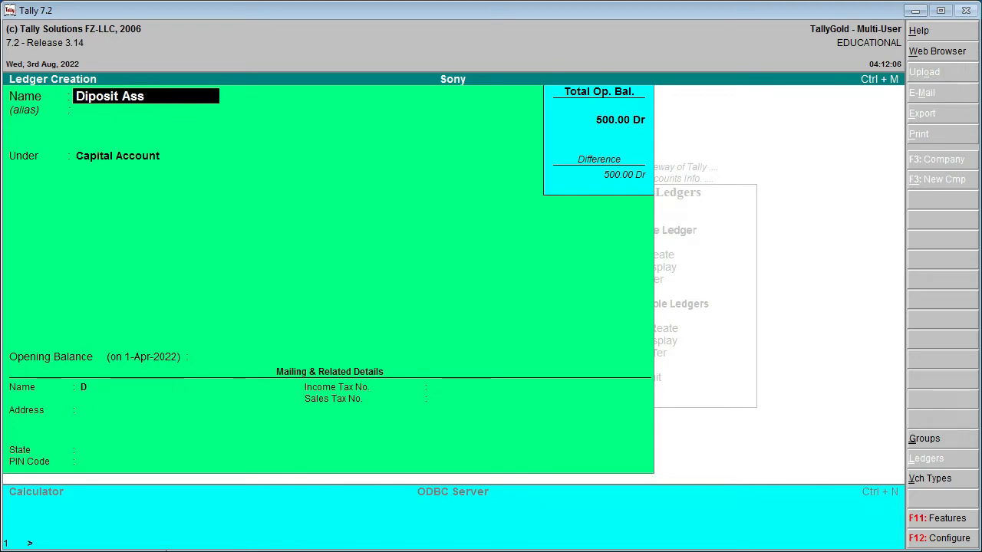
{"action": "type", "text": "a"}
{"action": "key", "text": "BackSpace"}
{"action": "key", "text": "BackSpace"}
{"action": "key", "text": "BackSpace"}
{"action": "key", "text": "BackSpace"}
{"action": "key", "text": "BackSpace"}
{"action": "key", "text": "BackSpace"}
{"action": "key", "text": "BackSpace"}
{"action": "key", "text": "BackSpace"}
{"action": "key", "text": "BackSpace"}
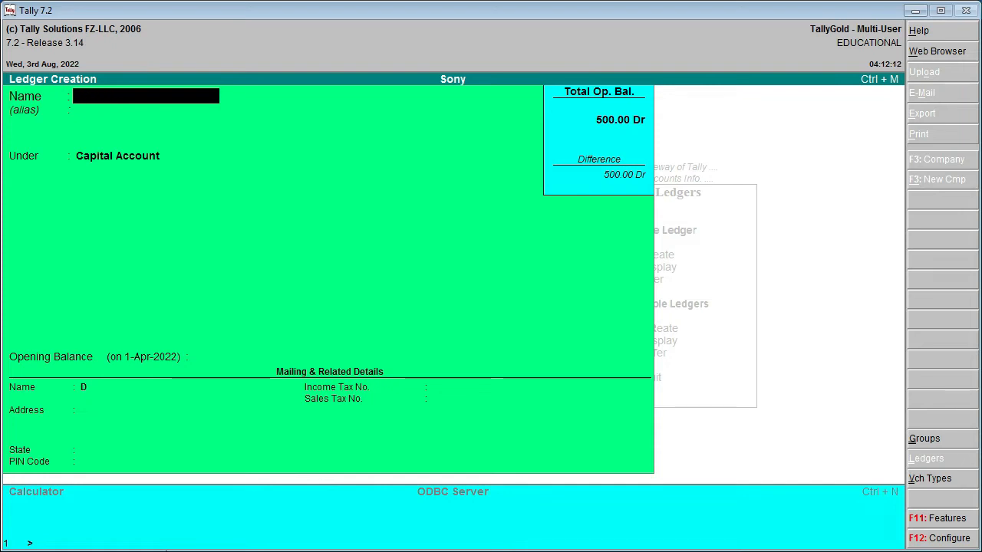
Name the new ledger "Security Diposit for Any Company"
{"action": "type", "text": "Security Se"}
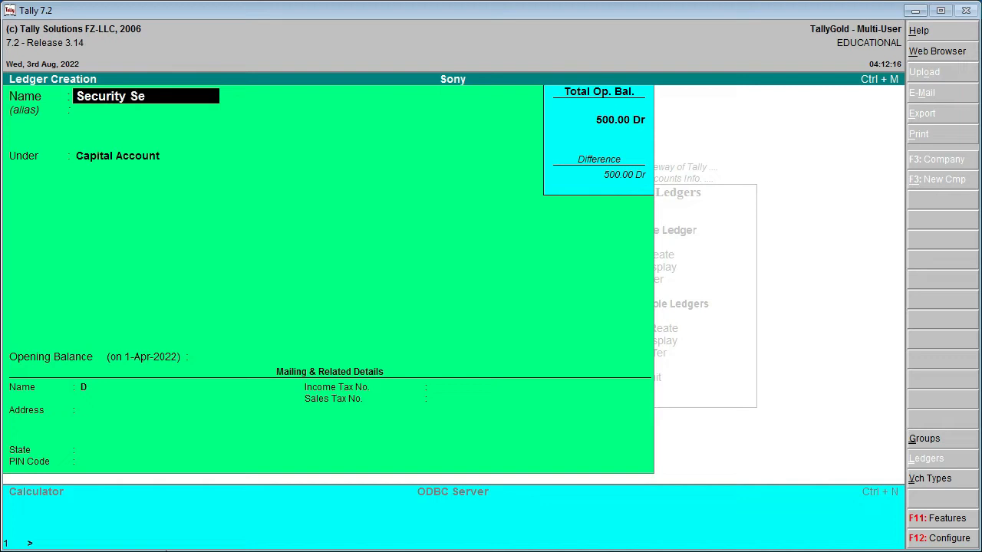
{"action": "key", "text": "BackSpace"}
{"action": "key", "text": "BackSpace"}
{"action": "type", "text": "de"}
{"action": "key", "text": "BackSpace"}
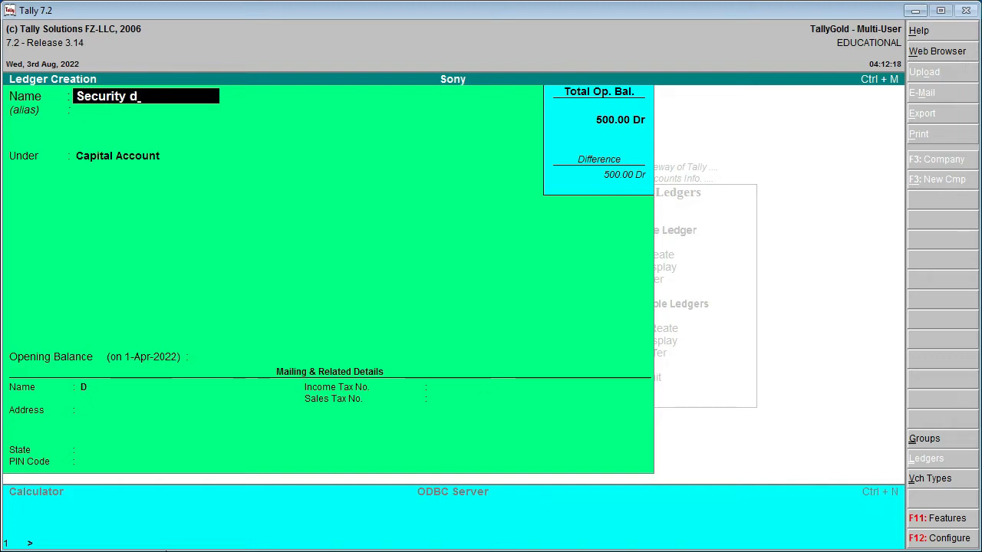
{"action": "type", "text": "iposit"}
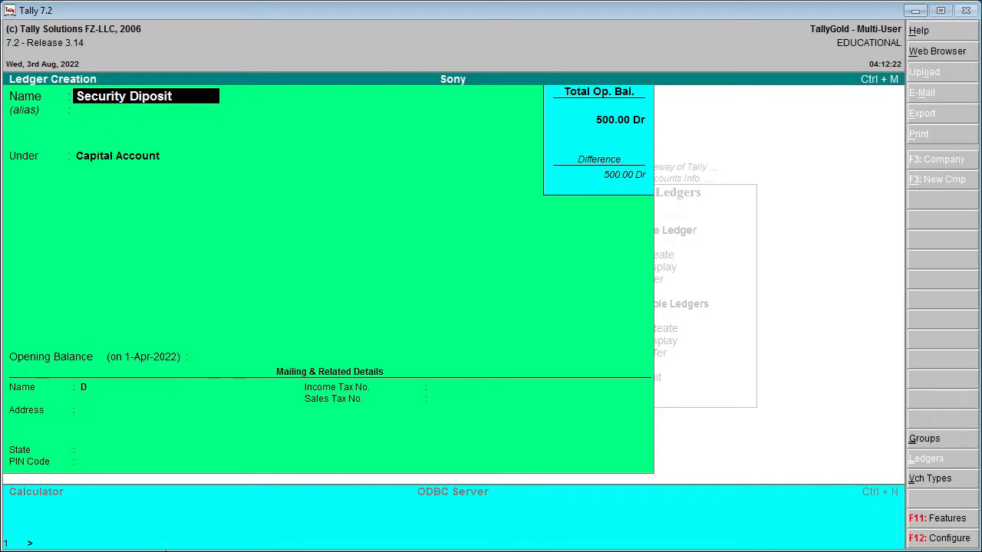
{"action": "type", "text": " for Any Companb"}
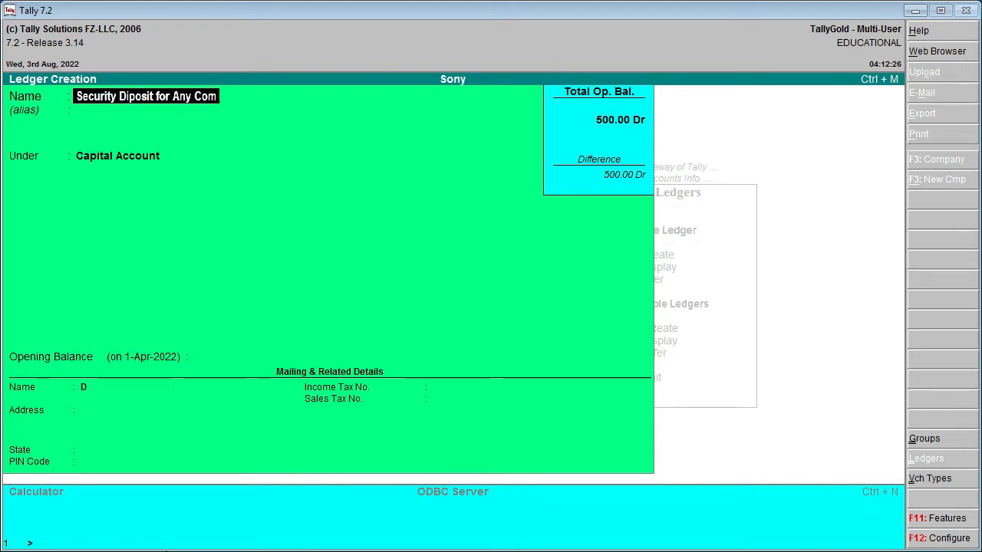
{"action": "key", "text": "BackSpace"}
{"action": "key", "text": "BackSpace"}
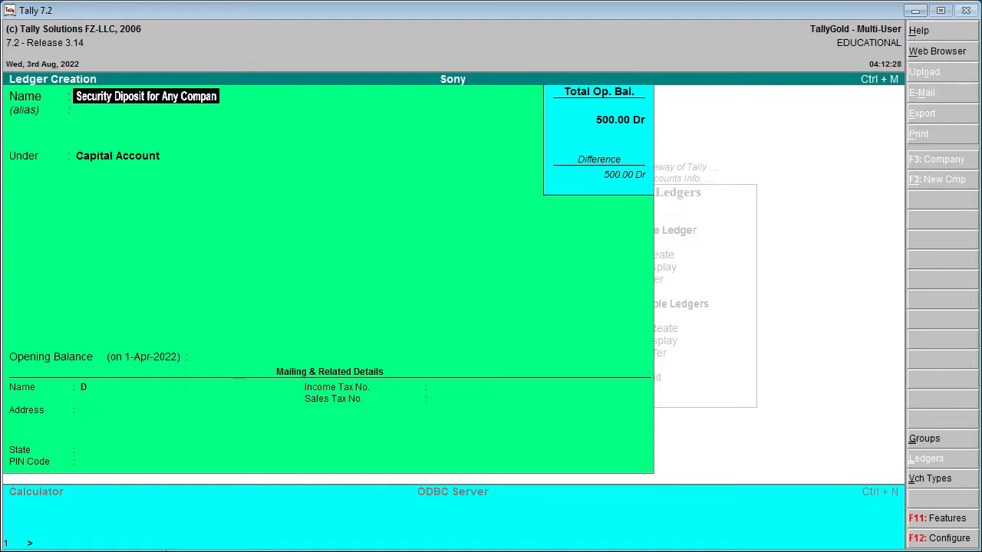
{"action": "type", "text": "ny"}
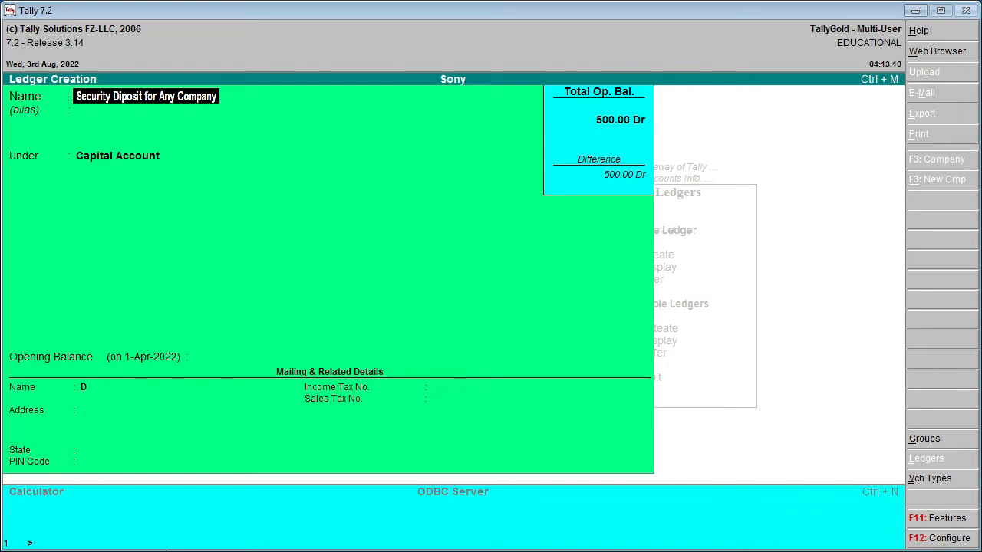
{"action": "key", "text": "Return"}
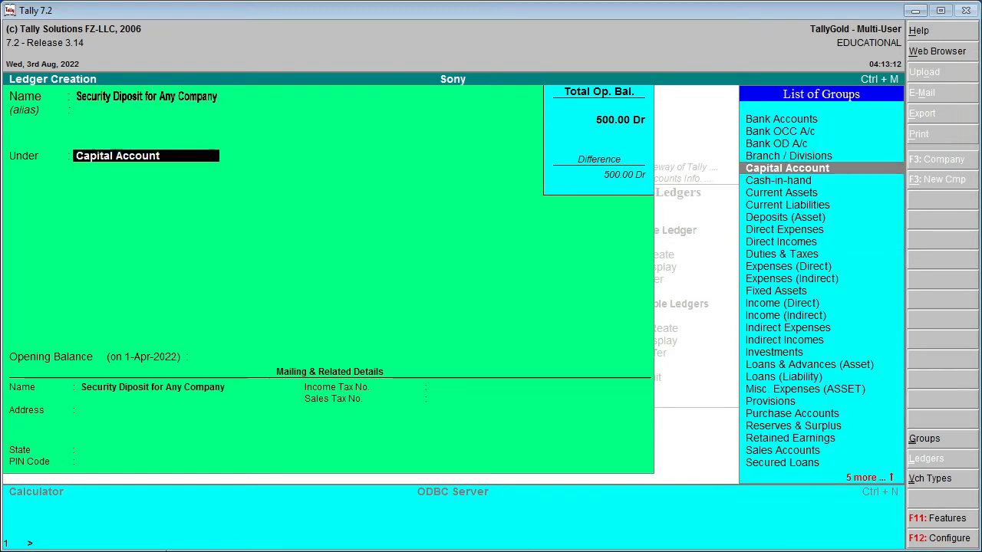
Place the ledger under the Deposits (Asset) group and save it without an opening balance
{"action": "type", "text": "D"}
{"action": "key", "text": "Down"}
{"action": "key", "text": "Down"}
{"action": "key", "text": "Up"}
{"action": "key", "text": "Up"}
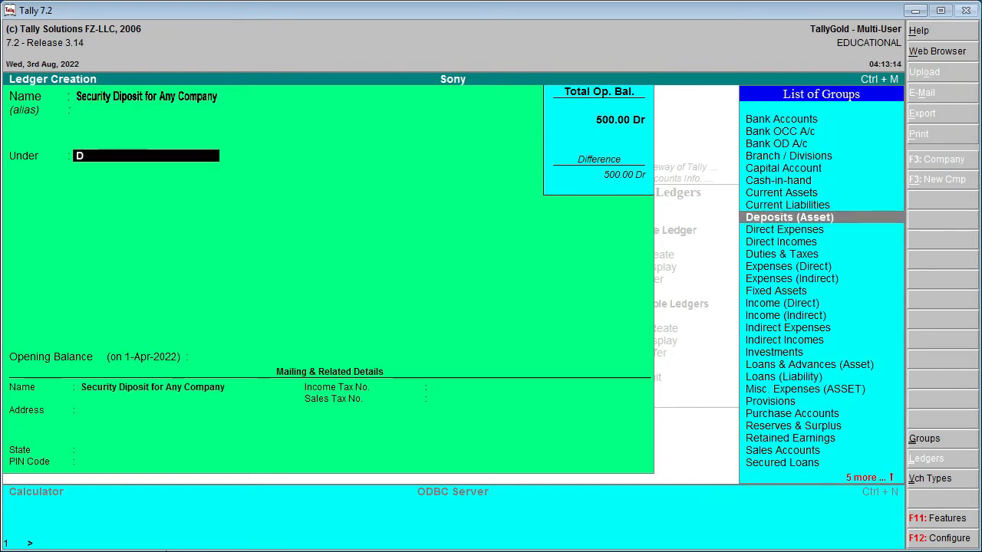
{"action": "key", "text": "Return"}
{"action": "key", "text": "Return"}
{"action": "key", "text": "Return"}
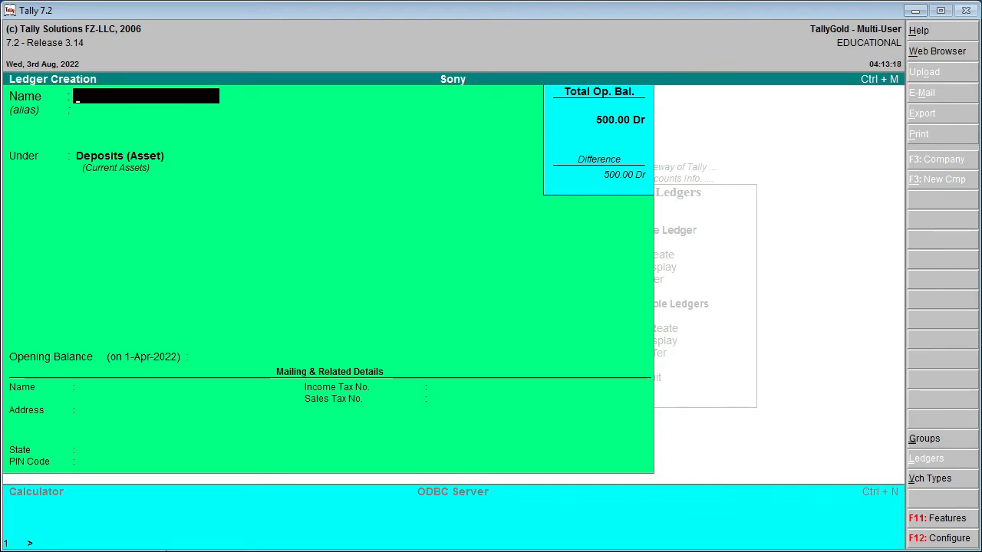
Create a ledger named "Security Diposit Room Rent" under Deposits (Asset) and save it without an opening balance
{"action": "type", "text": "Se"}
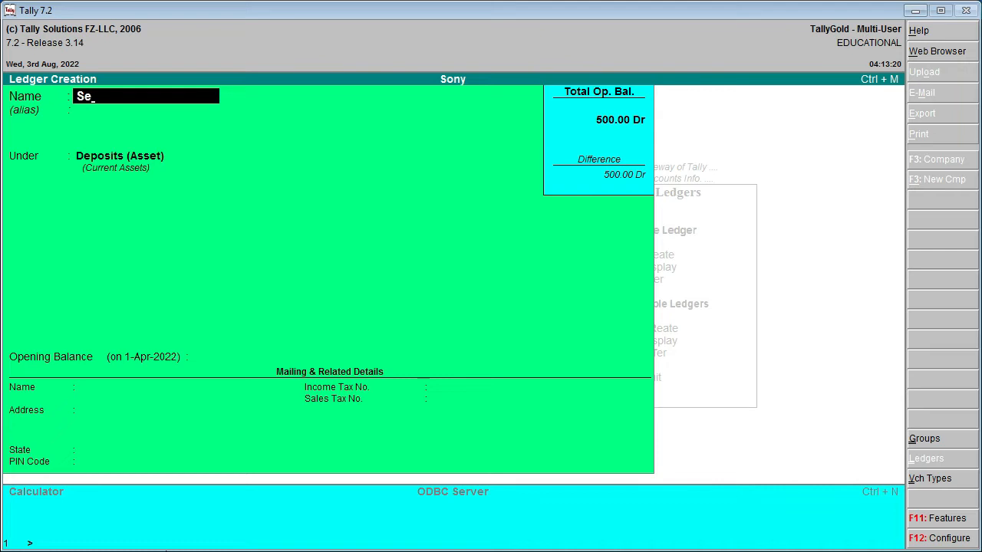
{"action": "type", "text": "curity d"}
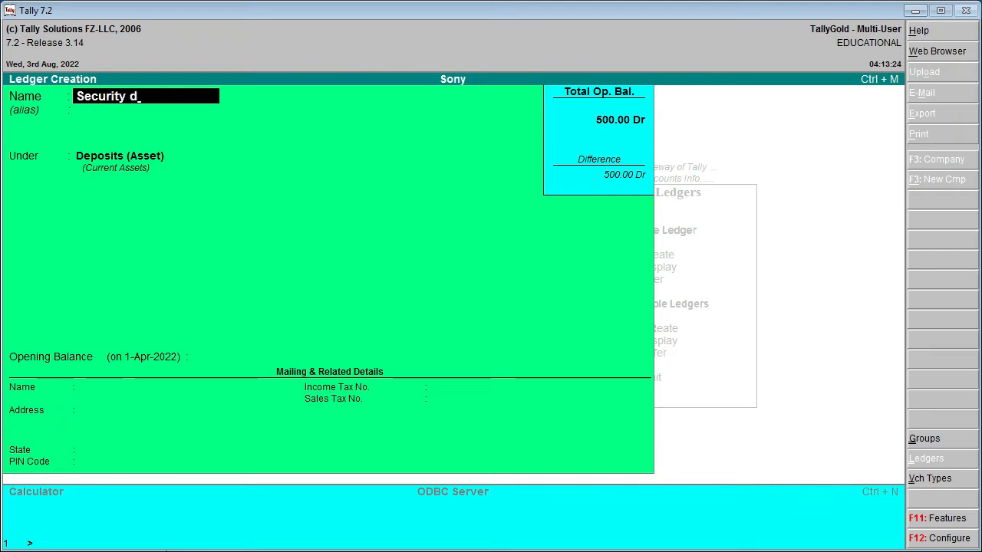
{"action": "key", "text": "BackSpace"}
{"action": "type", "text": "Diposit"}
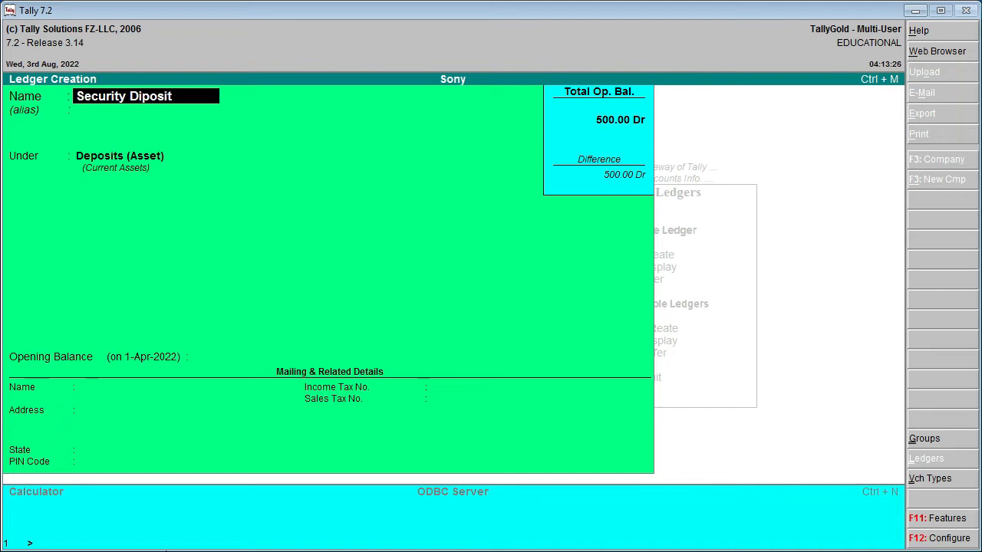
{"action": "type", "text": " Room Rent"}
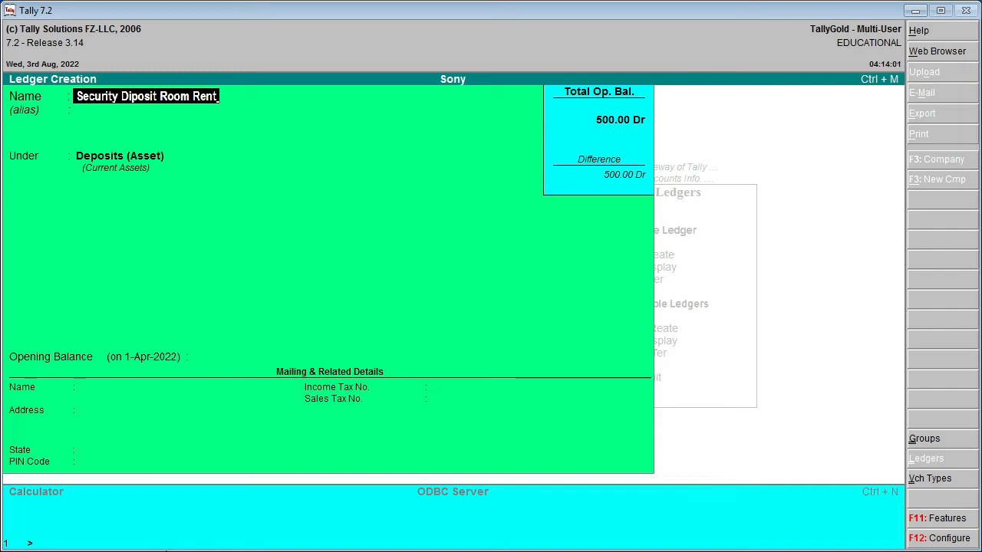
{"action": "key", "text": "Return"}
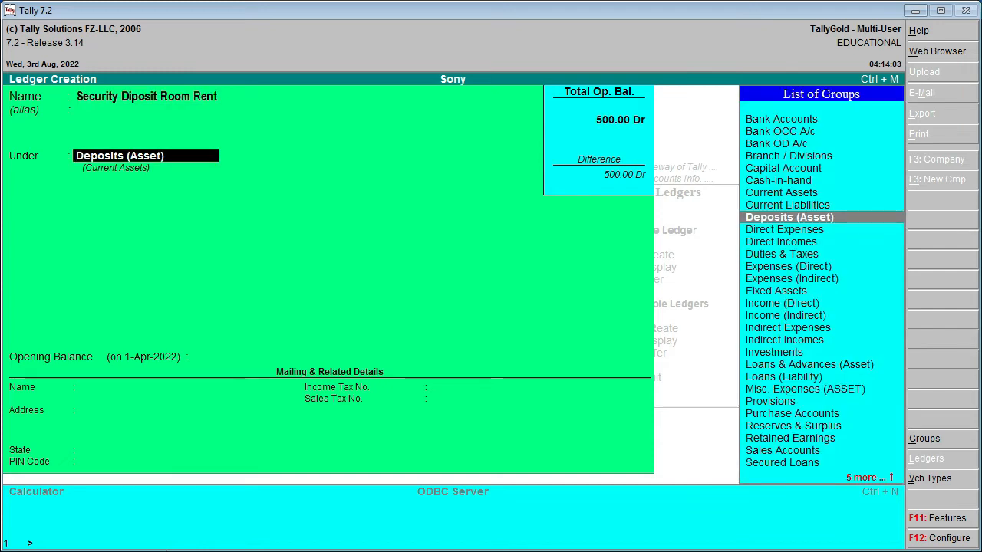
{"action": "key", "text": "Return"}
{"action": "key", "text": "Return"}
{"action": "key", "text": "Return"}
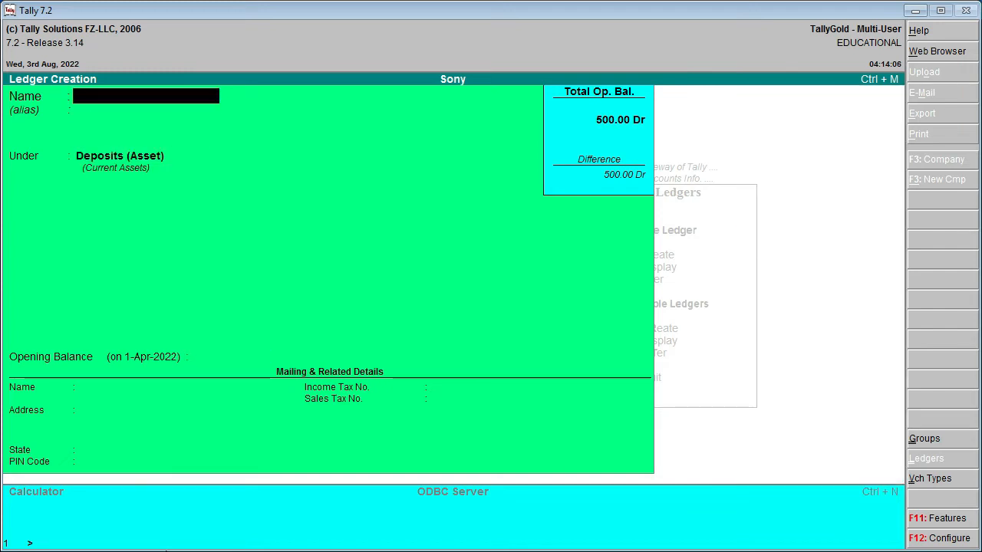
Create a ledger named "Any Security Diposit" under Deposits (Asset), save it, and return to the Gateway of Tally
{"action": "type", "text": "Any"}
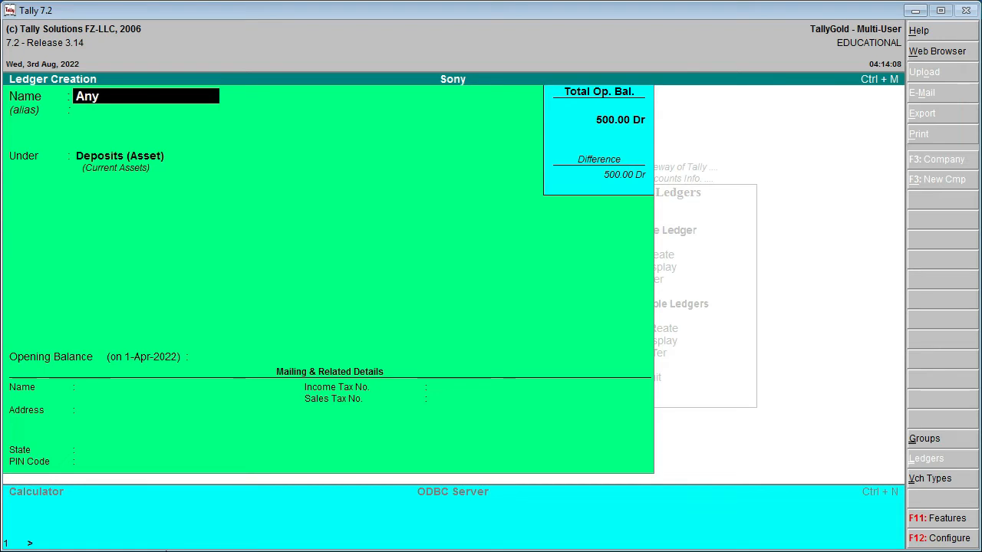
{"action": "type", "text": " c"}
{"action": "key", "text": "BackSpace"}
{"action": "type", "text": "Se"}
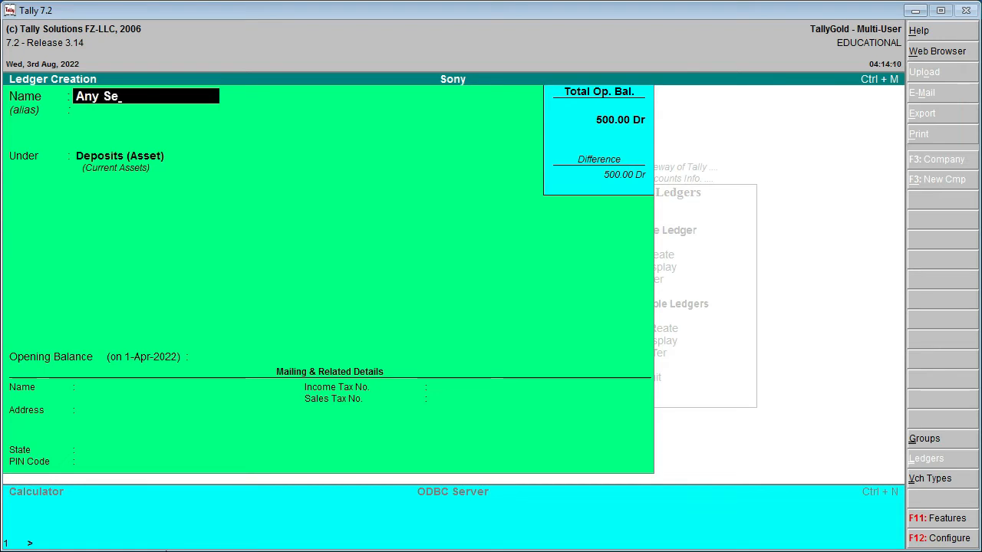
{"action": "type", "text": "curity Dipo"}
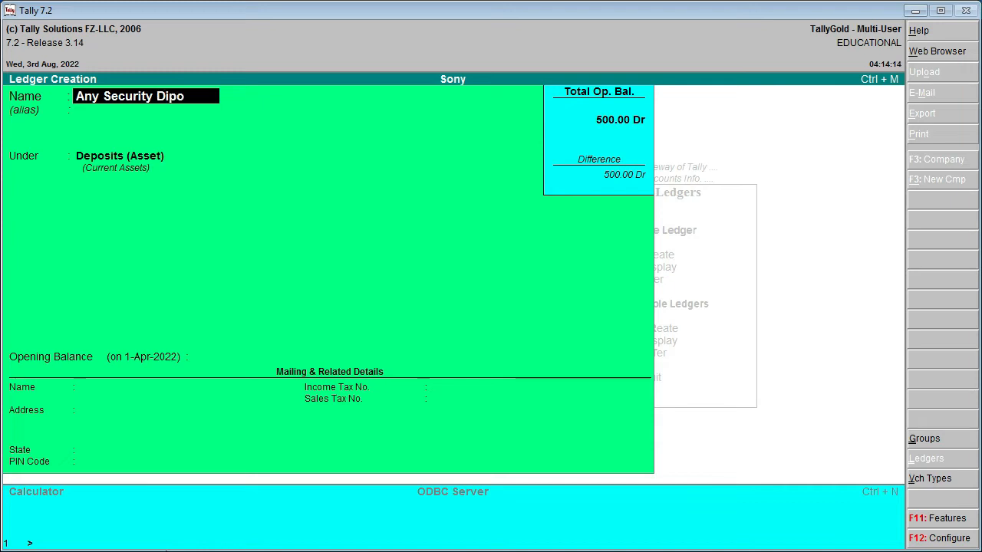
{"action": "type", "text": "sit"}
{"action": "key", "text": "Return"}
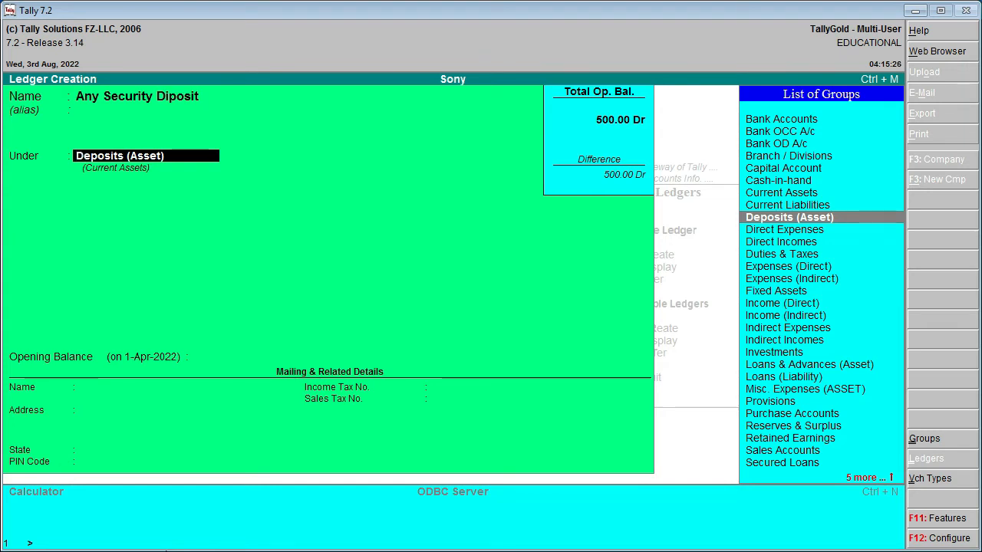
{"action": "key", "text": "Return"}
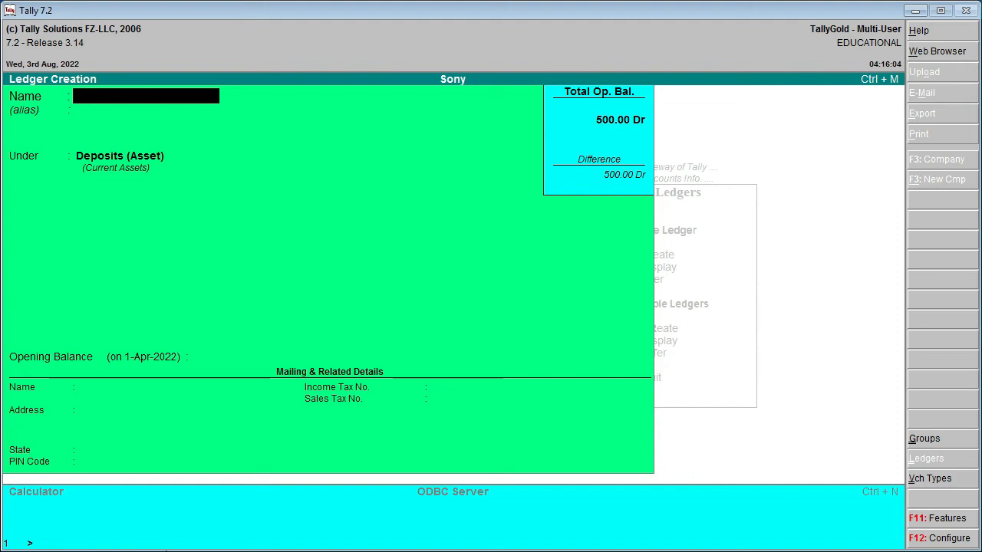
{"action": "key", "text": "Escape"}
{"action": "key", "text": "Escape"}
{"action": "key", "text": "Escape"}
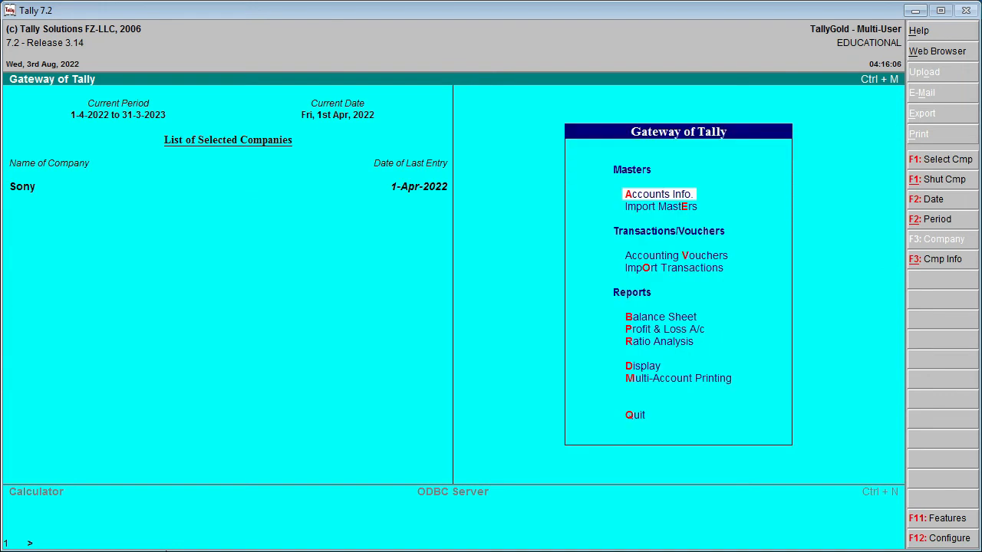
Start a new accounting voucher of the Payment type
{"action": "key", "text": "Down"}
{"action": "key", "text": "Down"}
{"action": "key", "text": "Down"}
{"action": "key", "text": "Up"}
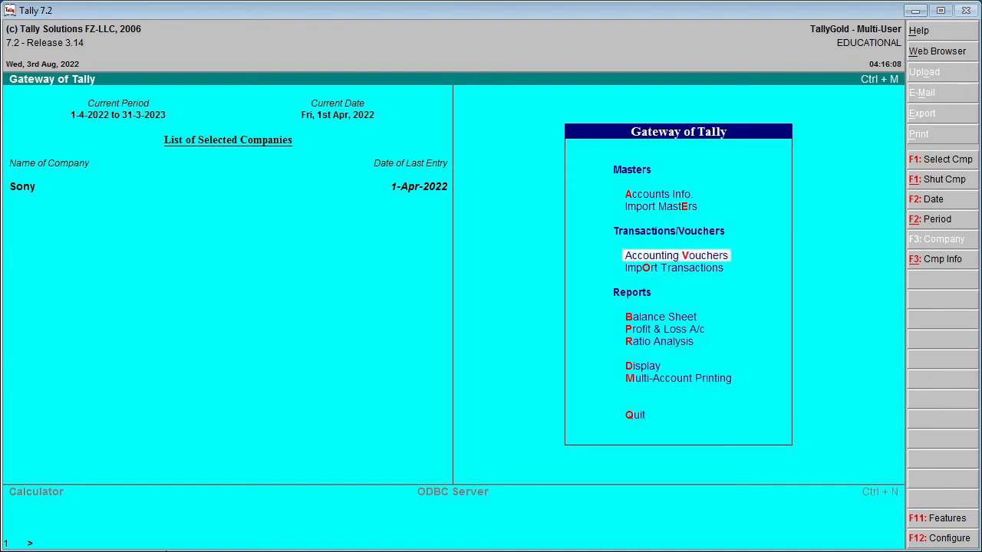
{"action": "key", "text": "Return"}
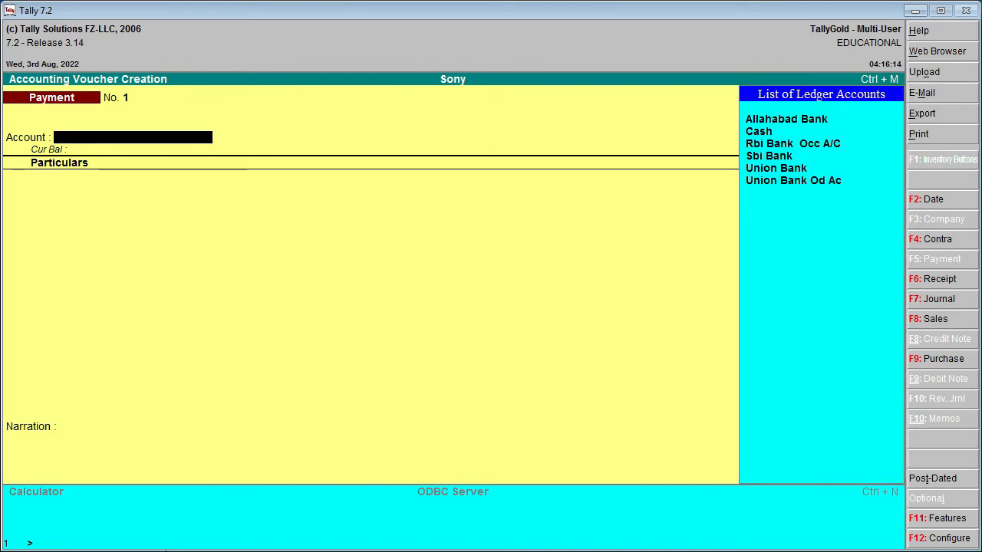
Set Cash as the account of the payment voucher
{"action": "key", "text": "Down"}
{"action": "key", "text": "Down"}
{"action": "key", "text": "Up"}
{"action": "key", "text": "Down"}
{"action": "key", "text": "Down"}
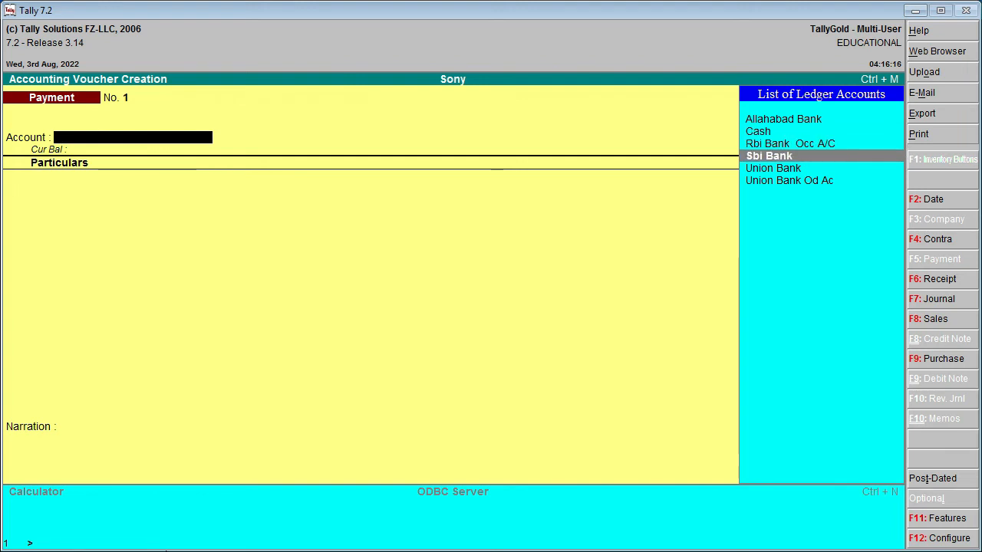
{"action": "key", "text": "Up"}
{"action": "key", "text": "Up"}
{"action": "key", "text": "Down"}
{"action": "key", "text": "Down"}
{"action": "key", "text": "Down"}
{"action": "key", "text": "Down"}
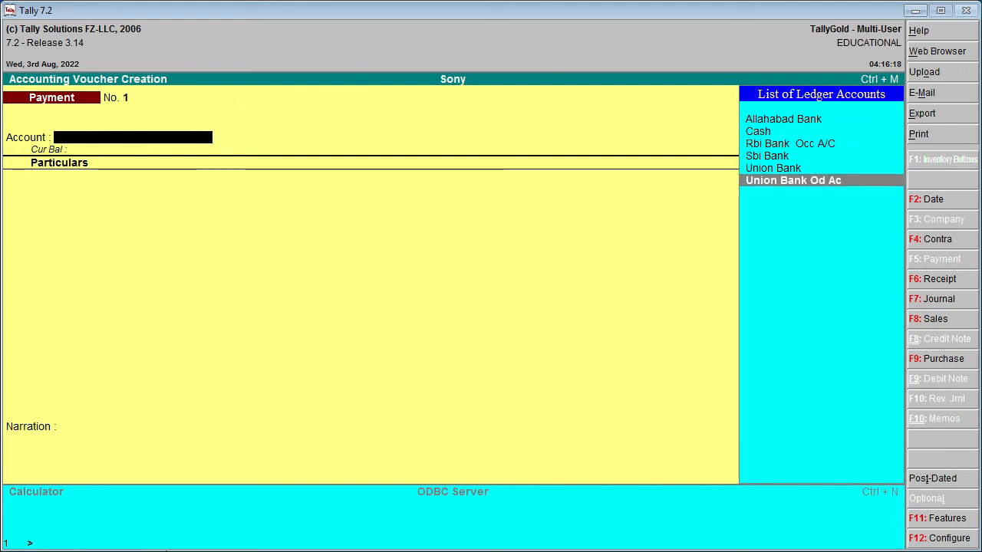
{"action": "key", "text": "Up"}
{"action": "key", "text": "Up"}
{"action": "key", "text": "Up"}
{"action": "key", "text": "Up"}
{"action": "key", "text": "Down"}
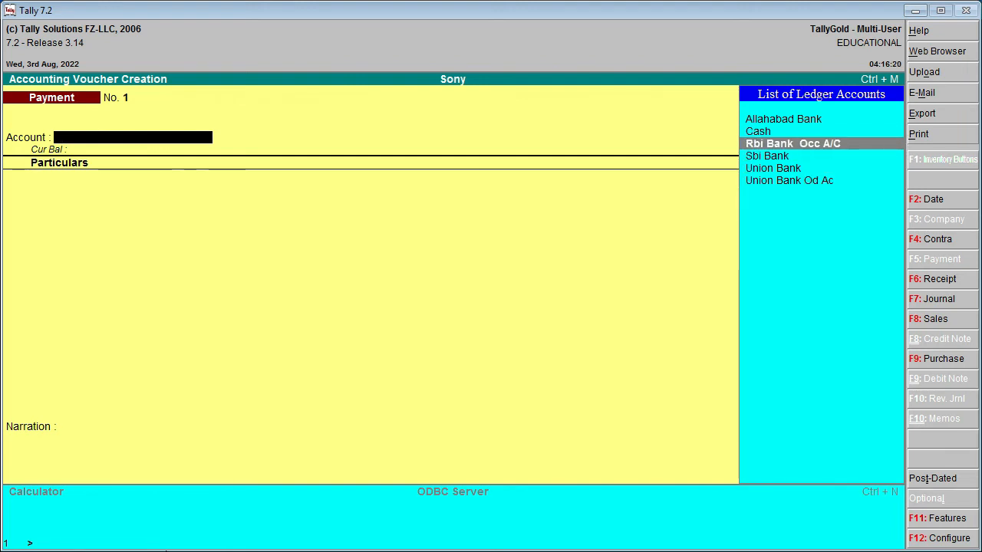
{"action": "key", "text": "Up"}
{"action": "key", "text": "Return"}
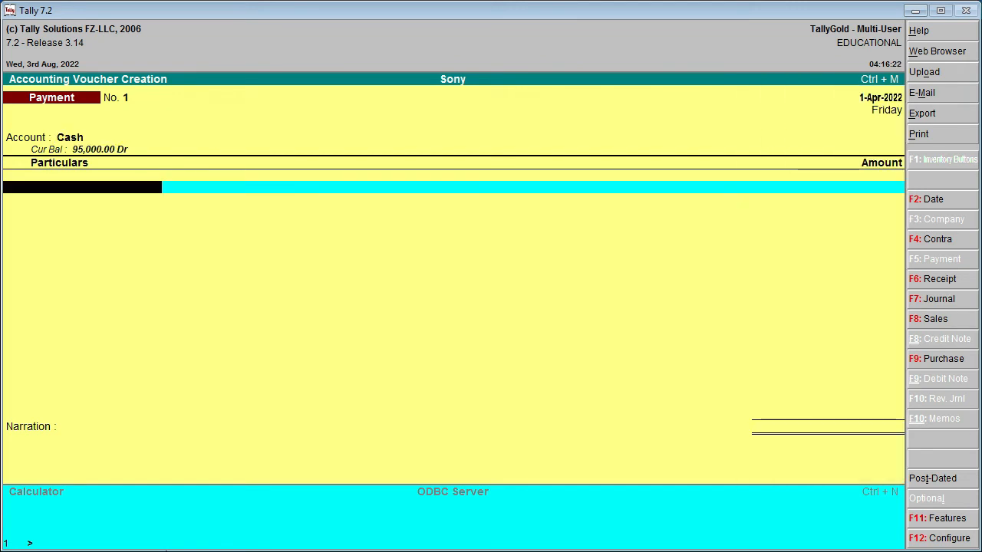
Select Security Diposit for Any Company as the first particular of the payment voucher
{"action": "key", "text": "Down"}
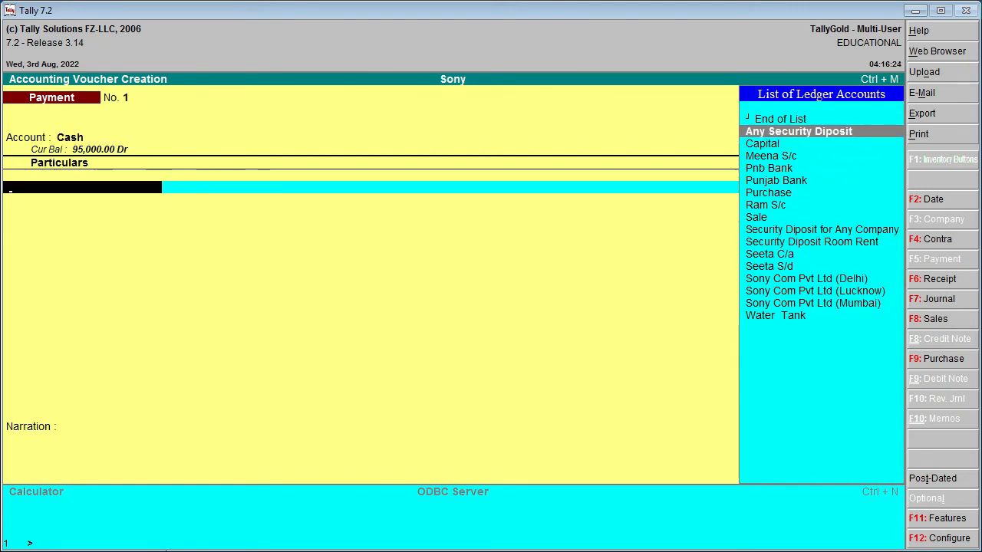
{"action": "key", "text": "Down"}
{"action": "key", "text": "Down"}
{"action": "key", "text": "Down"}
{"action": "key", "text": "Down"}
{"action": "key", "text": "Down"}
{"action": "key", "text": "Down"}
{"action": "key", "text": "Down"}
{"action": "key", "text": "Down"}
{"action": "key", "text": "Down"}
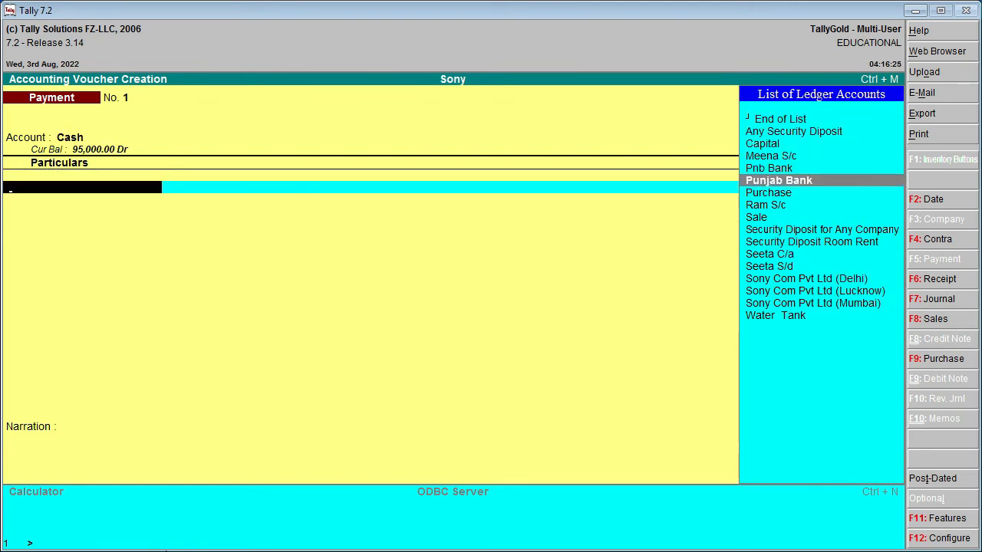
{"action": "key", "text": "Up"}
{"action": "key", "text": "Up"}
{"action": "key", "text": "Down"}
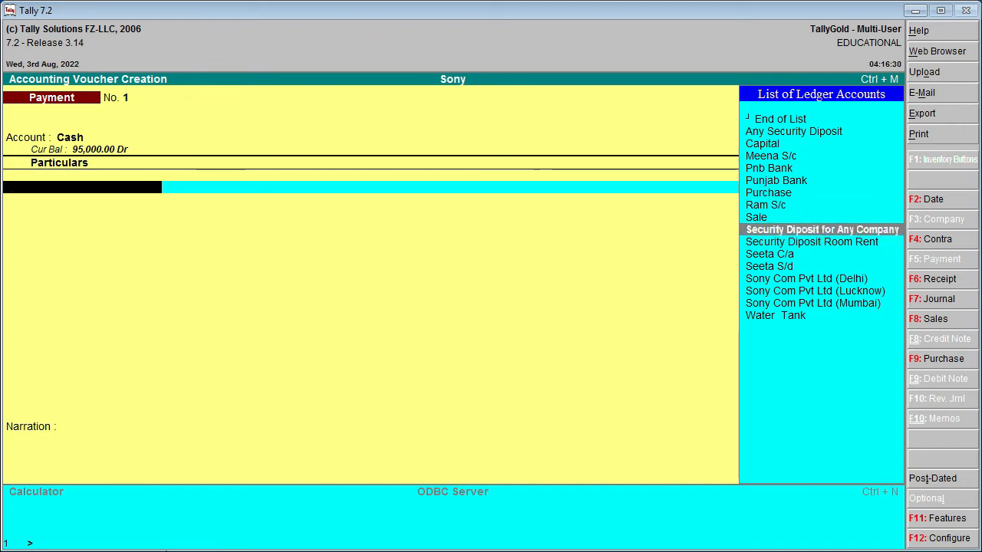
{"action": "key", "text": "Return"}
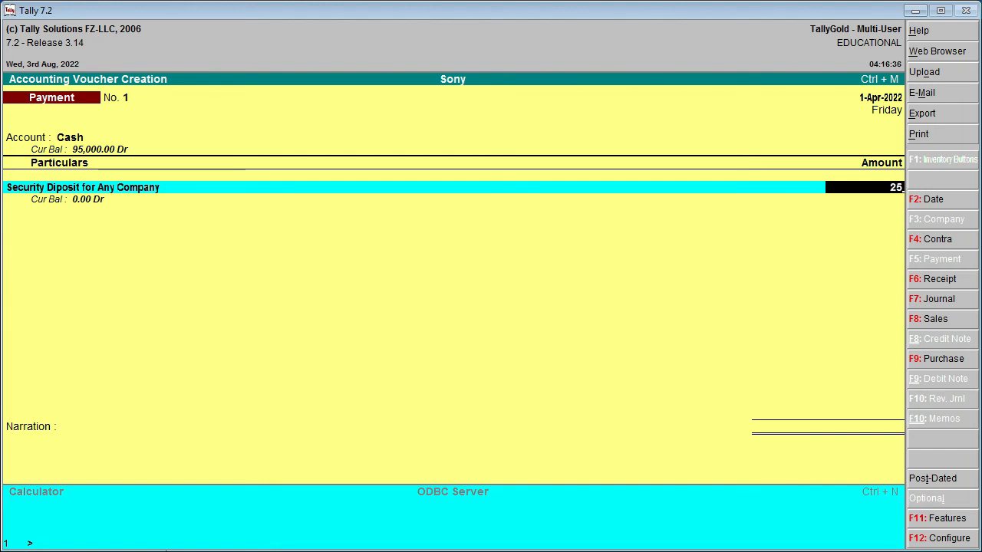
Set the amount of the Security Diposit for Any Company line to 500000
{"action": "type", "text": "5000"}
{"action": "key", "text": "BackSpace"}
{"action": "key", "text": "BackSpace"}
{"action": "key", "text": "BackSpace"}
{"action": "key", "text": "BackSpace"}
{"action": "key", "text": "BackSpace"}
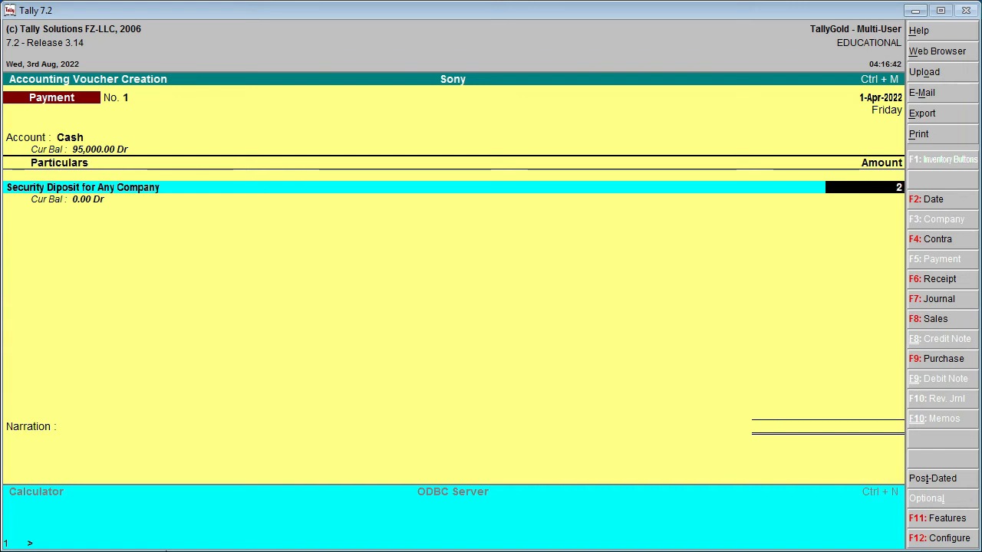
{"action": "type", "text": "500000"}
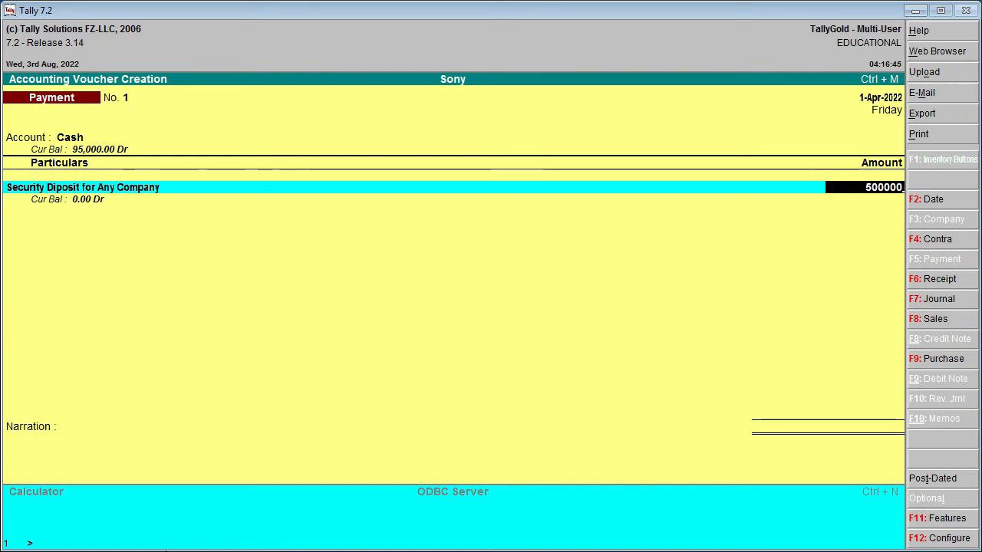
{"action": "key", "text": "Return"}
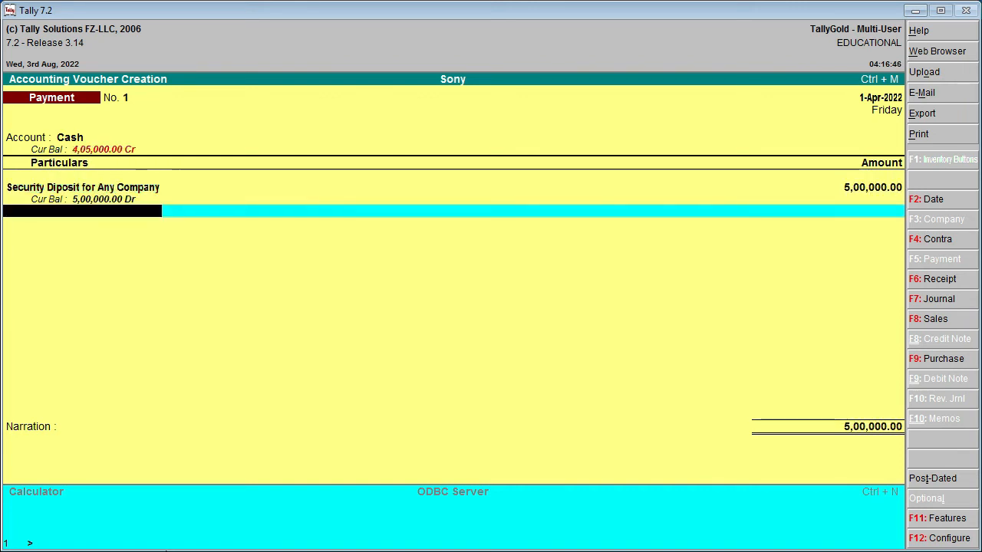
{"action": "key", "text": "Return"}
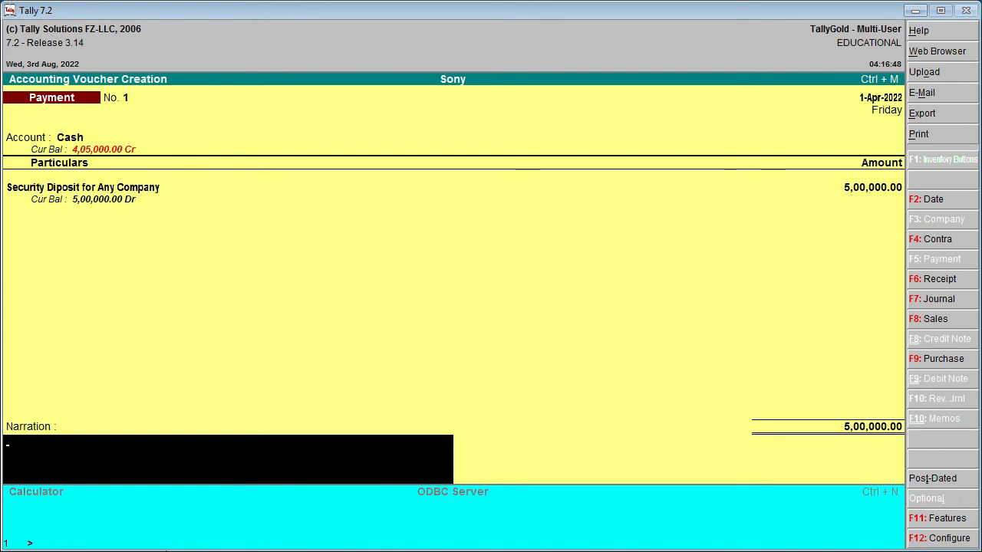
{"action": "key", "text": "BackSpace"}
{"action": "key", "text": "Return"}
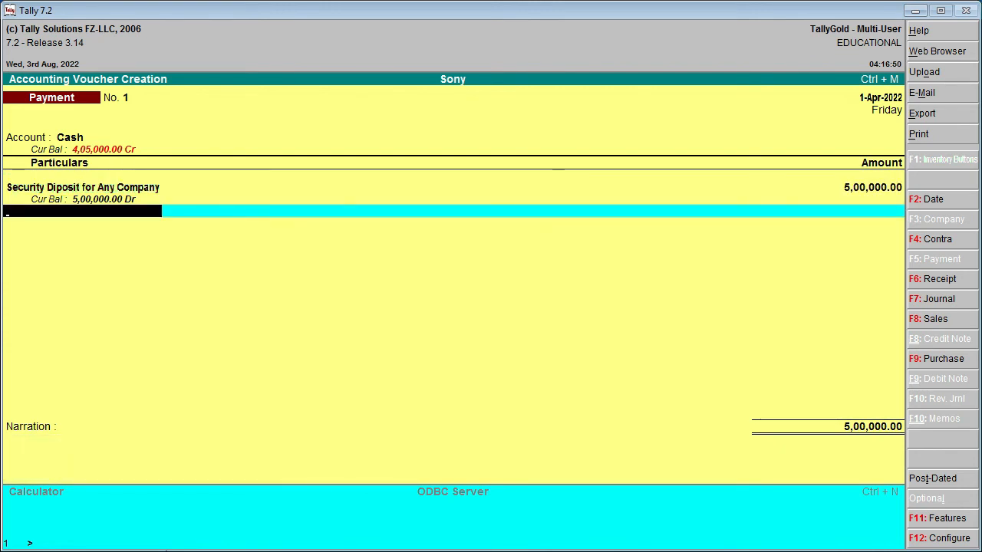
Add Security Diposit Room Rent as the second particular of the payment voucher with an amount of 25000
{"action": "key", "text": "Down"}
{"action": "key", "text": "Down"}
{"action": "key", "text": "Down"}
{"action": "key", "text": "Down"}
{"action": "key", "text": "Down"}
{"action": "key", "text": "Down"}
{"action": "key", "text": "Down"}
{"action": "key", "text": "Down"}
{"action": "key", "text": "Down"}
{"action": "key", "text": "Down"}
{"action": "key", "text": "Down"}
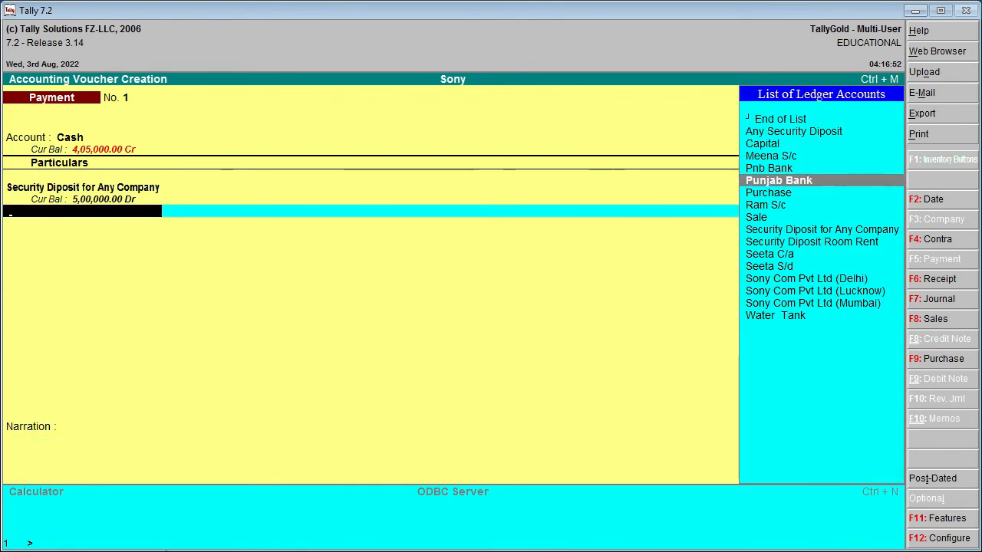
{"action": "key", "text": "Up"}
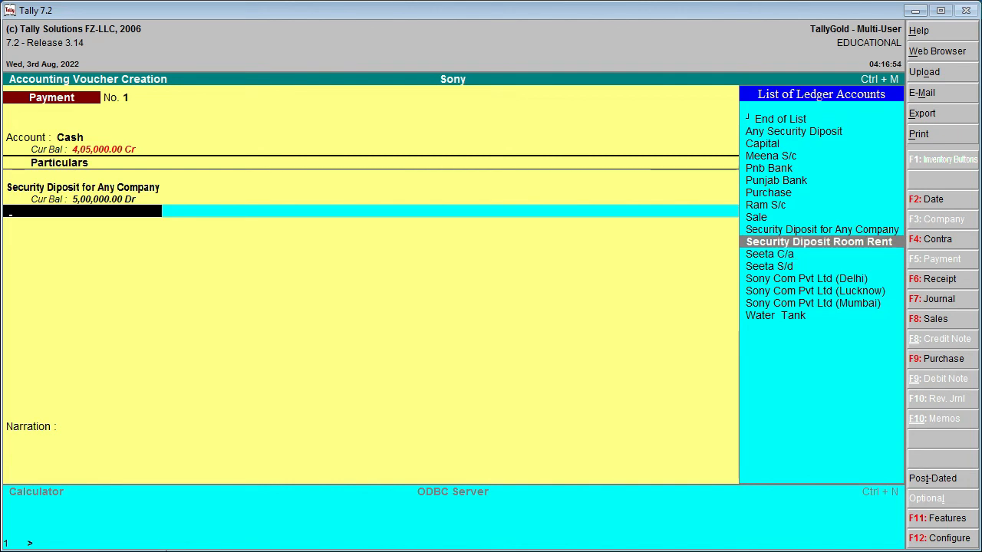
{"action": "key", "text": "Return"}
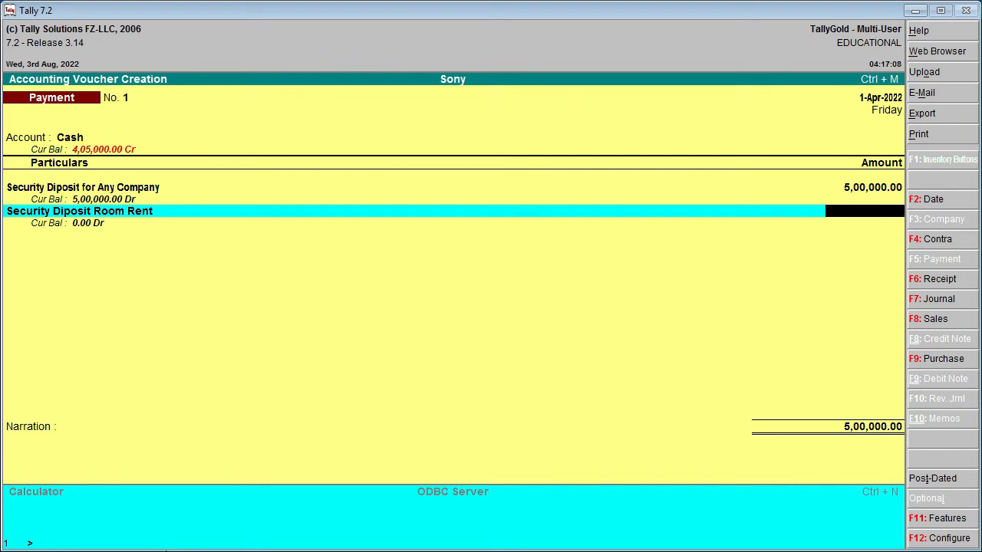
{"action": "type", "text": "25000"}
{"action": "key", "text": "Return"}
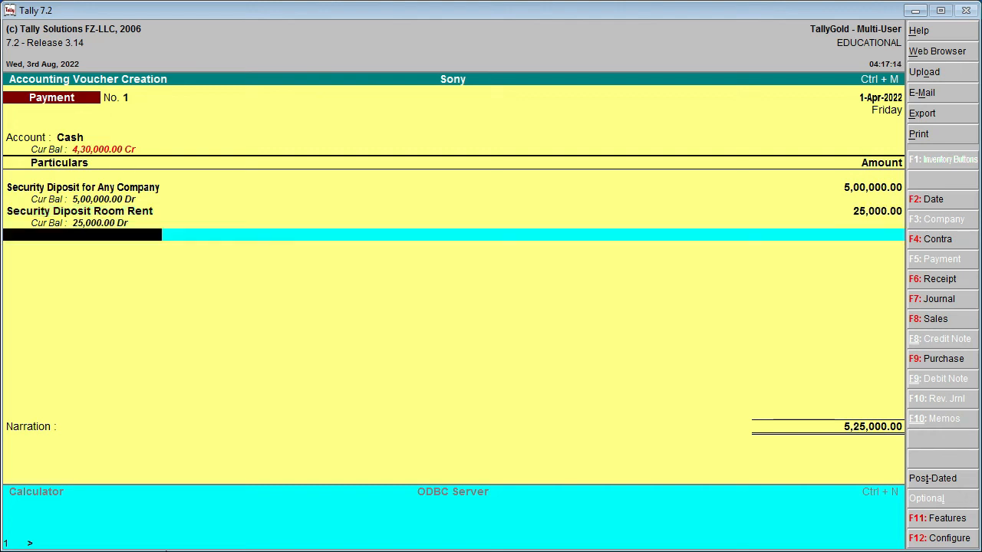
Add Any Security Diposit as the third particular of the payment voucher with an amount of 30000
{"action": "key", "text": "Down"}
{"action": "key", "text": "Down"}
{"action": "key", "text": "Down"}
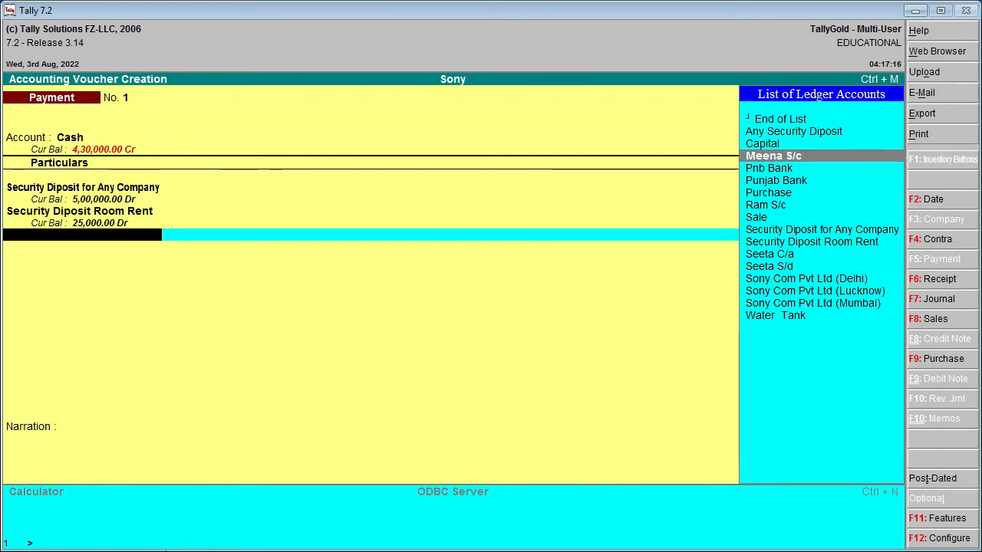
{"action": "key", "text": "Up"}
{"action": "key", "text": "Up"}
{"action": "key", "text": "Return"}
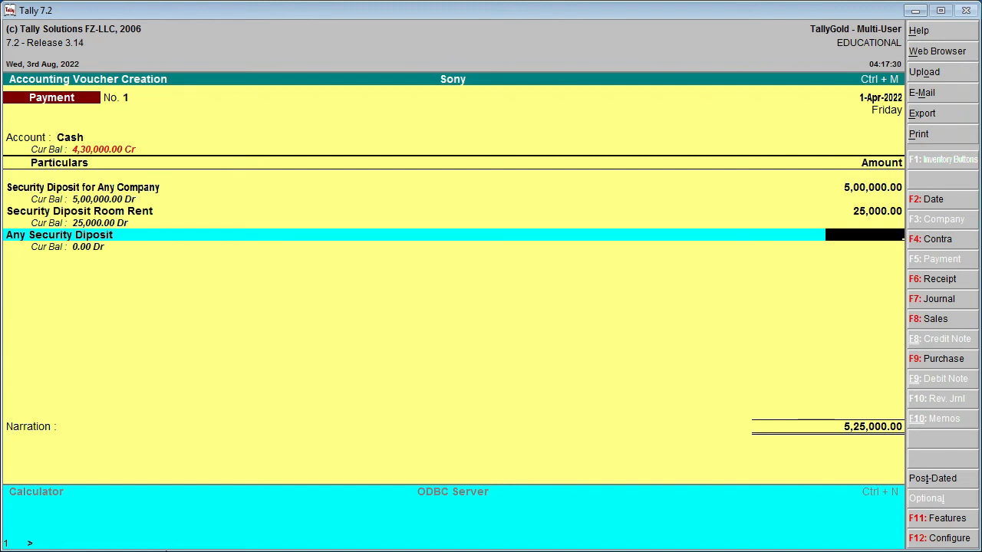
{"action": "type", "text": "3000"}
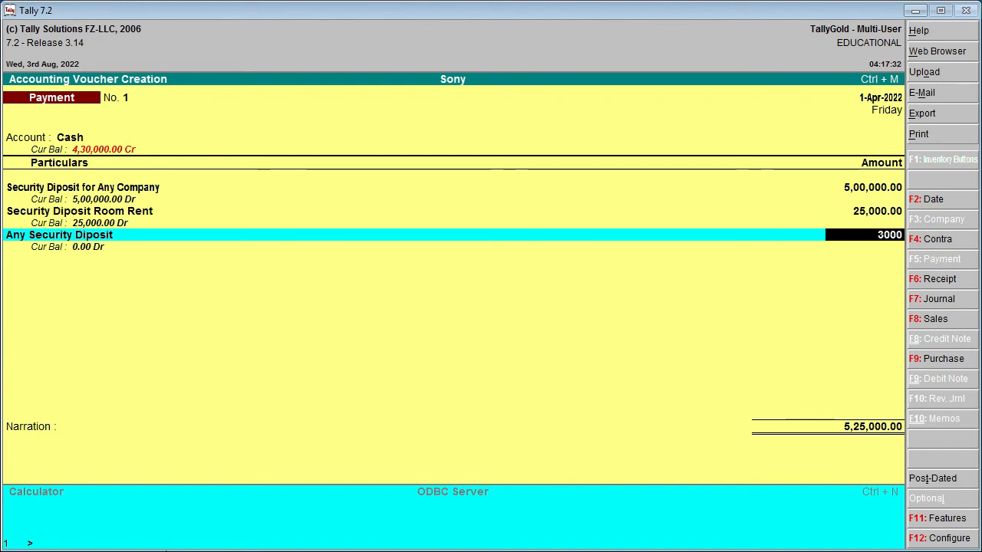
{"action": "type", "text": "0"}
{"action": "key", "text": "Return"}
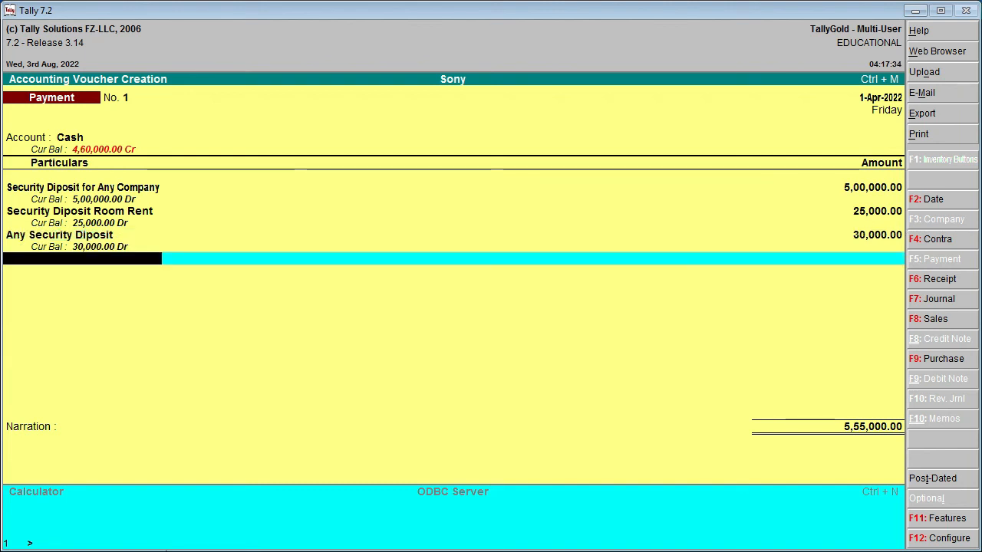
Finish the particulars and save the payment voucher without a narration
{"action": "key", "text": "Return"}
{"action": "key", "text": "Return"}
{"action": "key", "text": "Return"}
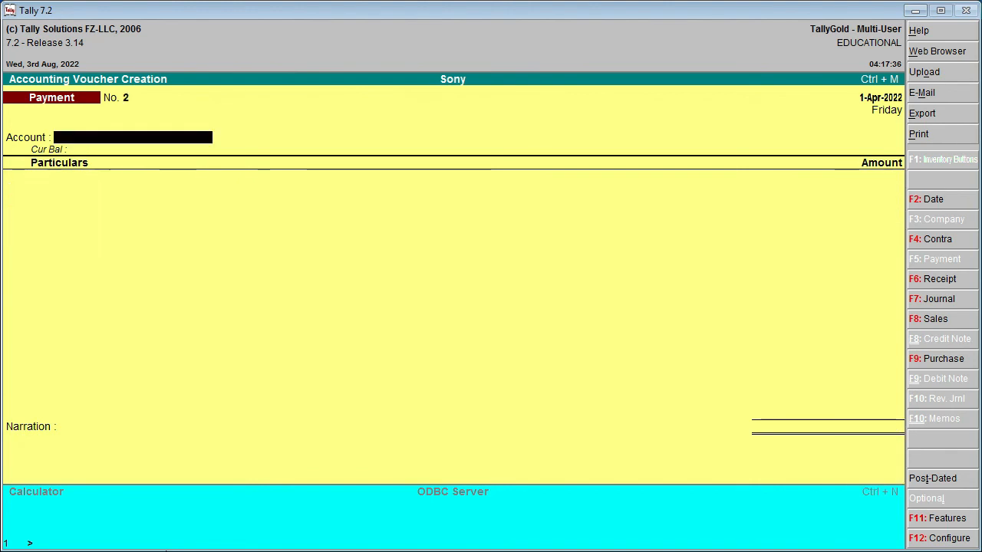
Leave voucher entry and open the Balance Sheet from the Gateway of Tally
{"action": "key", "text": "Escape"}
{"action": "key", "text": "Down"}
{"action": "key", "text": "Down"}
{"action": "key", "text": "Down"}
{"action": "key", "text": "Down"}
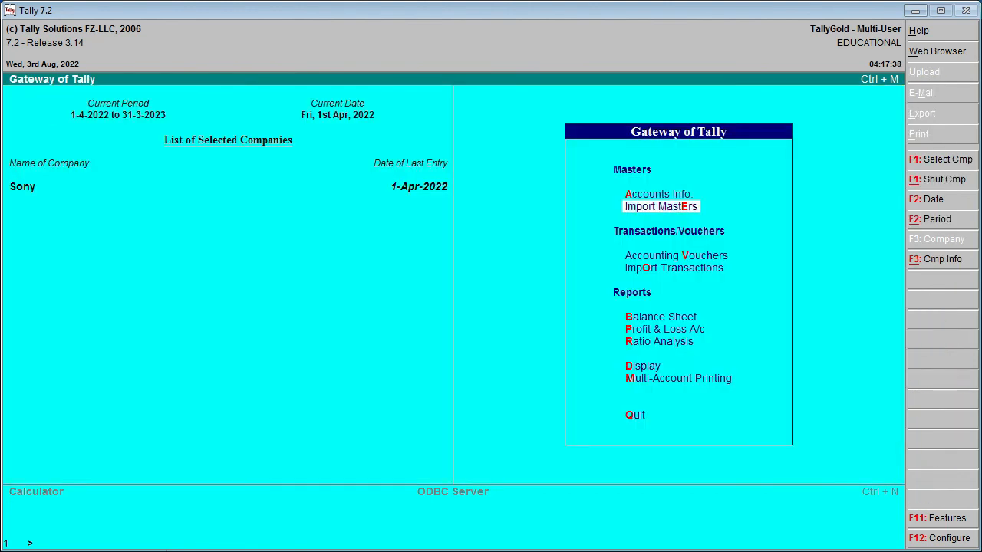
{"action": "key", "text": "Return"}
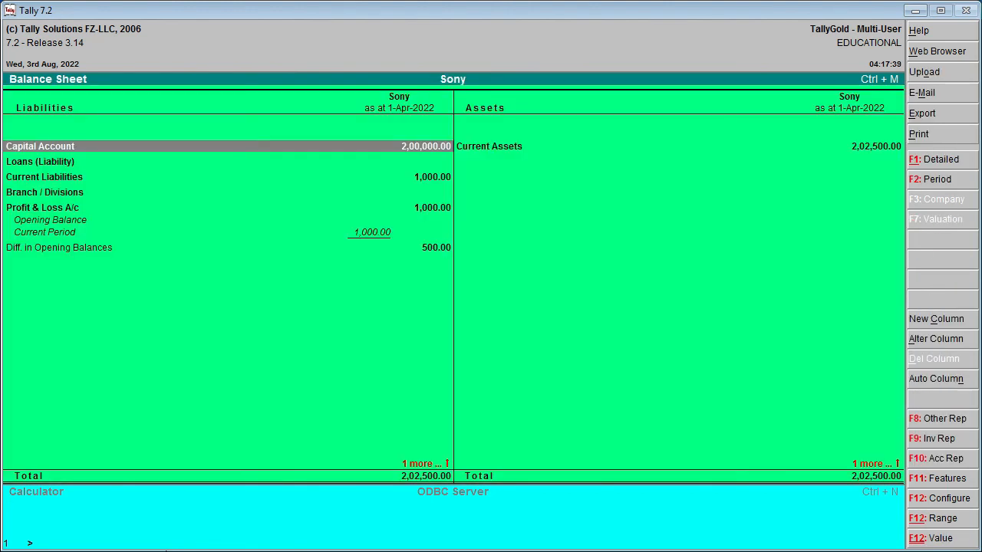
Show the Balance Sheet in detailed form and open the Deposits (Asset) group summary under Current Assets
{"action": "key", "text": "alt+F1"}
{"action": "key", "text": "Right"}
{"action": "key", "text": "Down"}
{"action": "key", "text": "Down"}
{"action": "key", "text": "Up"}
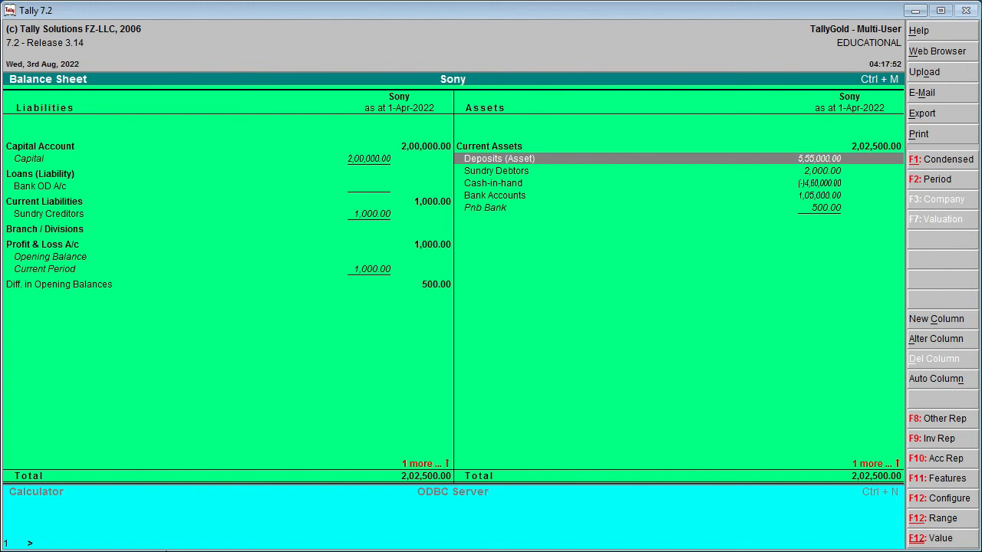
{"action": "key", "text": "Return"}
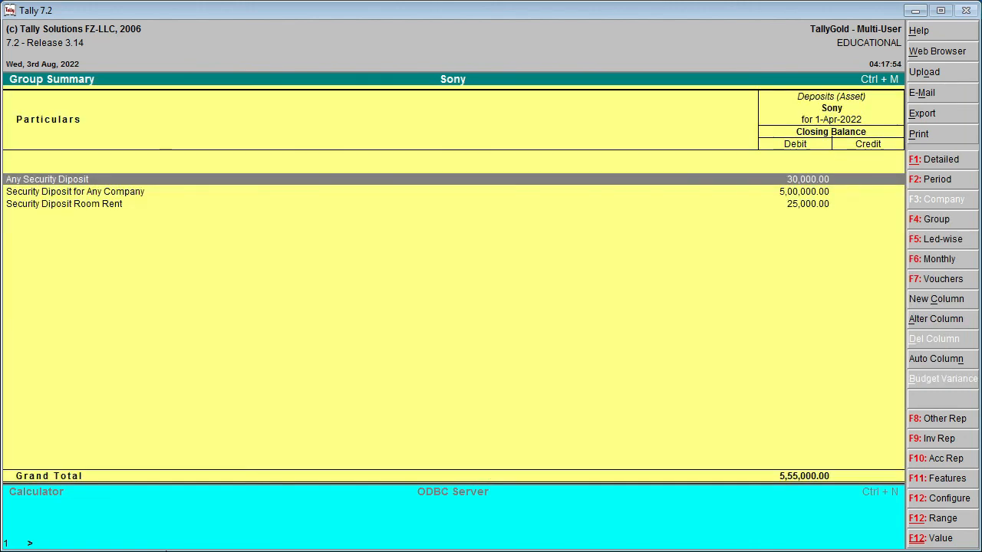
Examine the closing balances of the security deposit ledgers in the Deposits (Asset) group summary
{"action": "key", "text": "Down"}
{"action": "key", "text": "Down"}
{"action": "key", "text": "Up"}
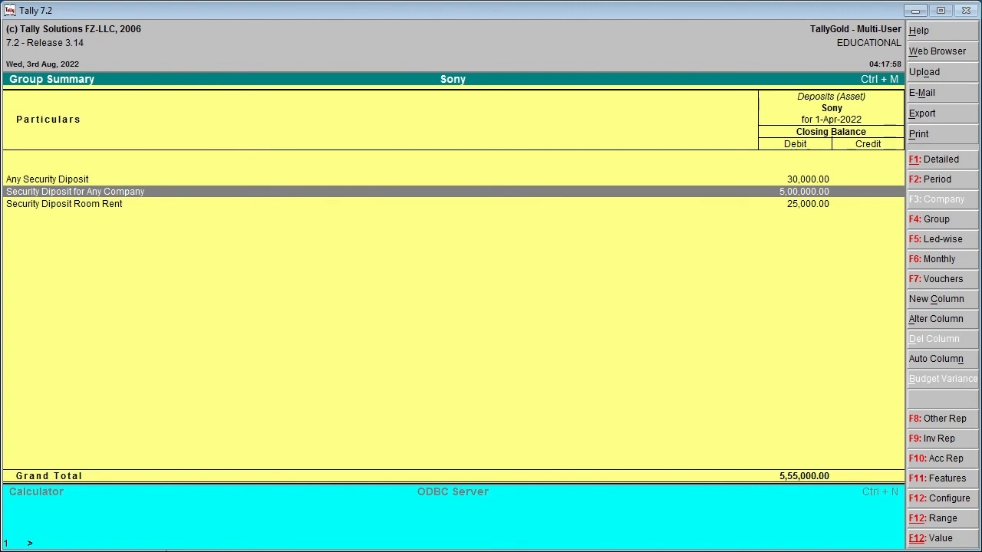
{"action": "key", "text": "Up"}
{"action": "key", "text": "Down"}
{"action": "key", "text": "Down"}
{"action": "key", "text": "Up"}
{"action": "key", "text": "Up"}
{"action": "key", "text": "Down"}
{"action": "key", "text": "Down"}
{"action": "key", "text": "Up"}
{"action": "key", "text": "Up"}
{"action": "key", "text": "Down"}
{"action": "key", "text": "Down"}
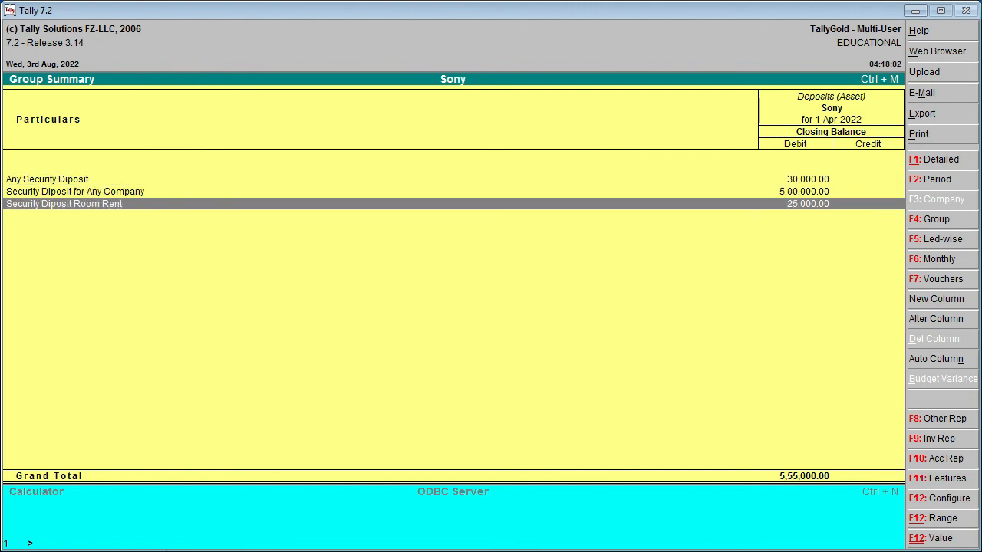
Go back to the Balance Sheet, reopen the Deposits (Asset) summary and review each deposit ledger's debit balance again
{"action": "key", "text": "Escape"}
{"action": "key", "text": "Down"}
{"action": "key", "text": "Up"}
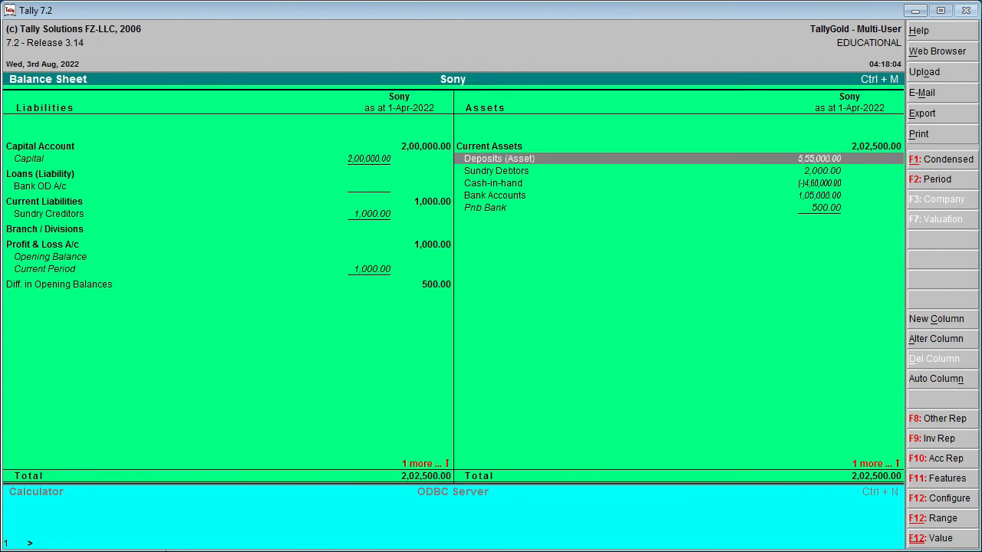
{"action": "key", "text": "Return"}
{"action": "key", "text": "Down"}
{"action": "key", "text": "Down"}
{"action": "key", "text": "Up"}
{"action": "key", "text": "Up"}
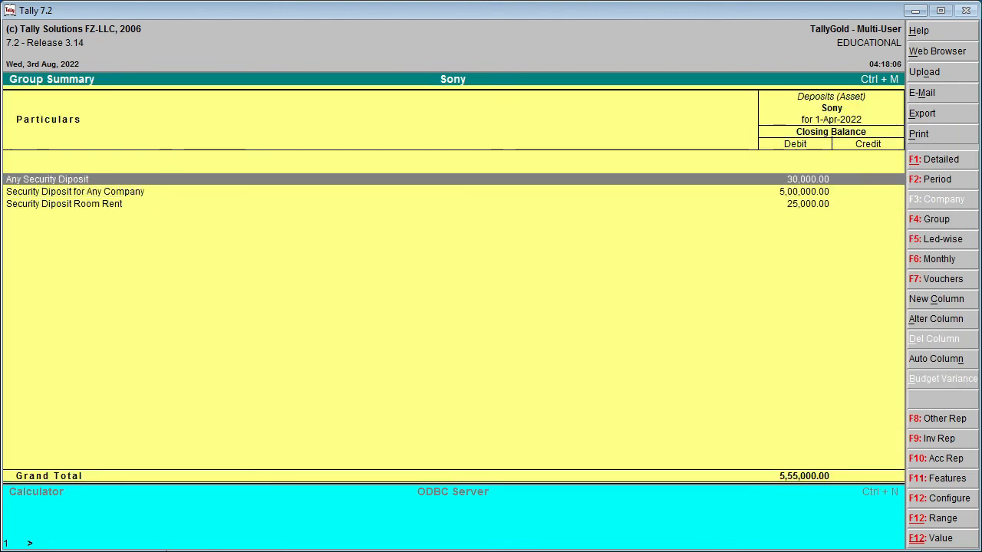
{"action": "key", "text": "Down"}
{"action": "key", "text": "Down"}
{"action": "key", "text": "Up"}
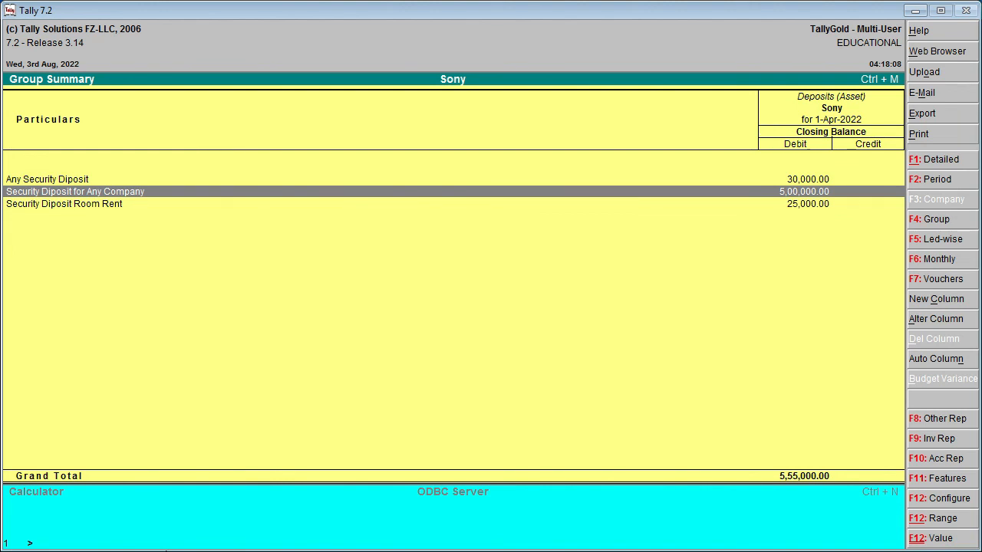
{"action": "key", "text": "Up"}
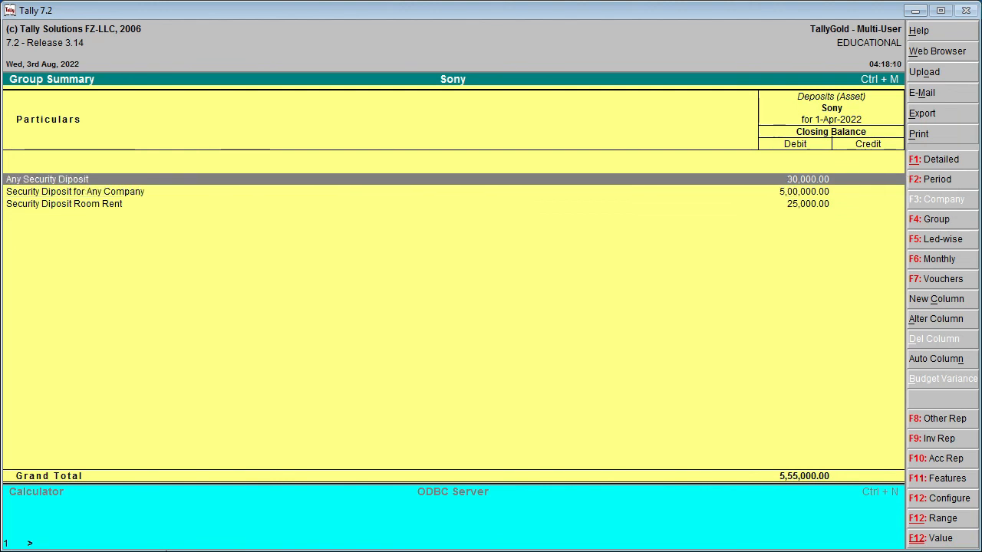
{"action": "key", "text": "Down"}
{"action": "key", "text": "Up"}
{"action": "key", "text": "Down"}
{"action": "key", "text": "Up"}
{"action": "key", "text": "Down"}
{"action": "key", "text": "Down"}
{"action": "key", "text": "Up"}
{"action": "key", "text": "Up"}
{"action": "key", "text": "Down"}
{"action": "key", "text": "Down"}
{"action": "key", "text": "Up"}
{"action": "key", "text": "Up"}
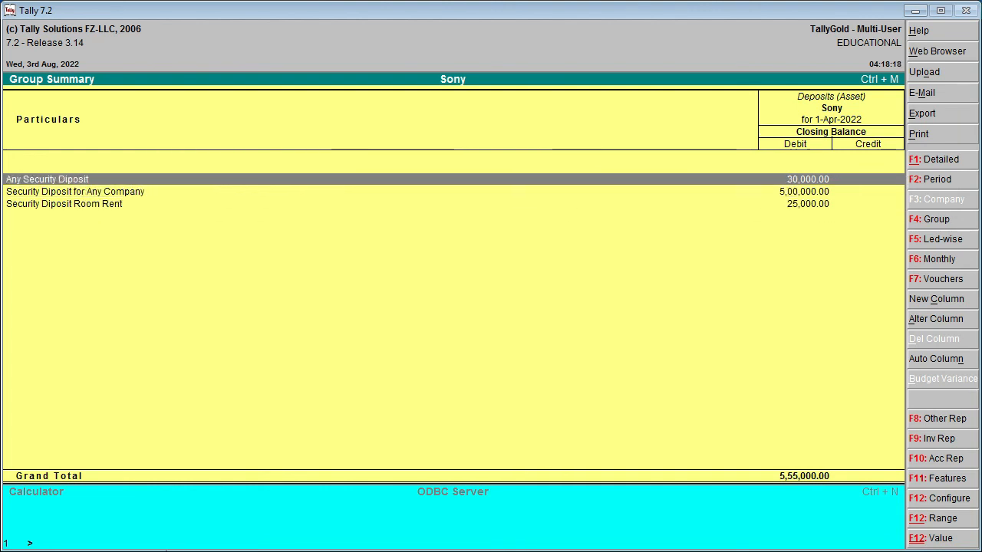
{"action": "key", "text": "Down"}
{"action": "key", "text": "Up"}
Close the Deposits (Asset) summary and the Balance Sheet to return to the Gateway of Tally
{"action": "key", "text": "Escape"}
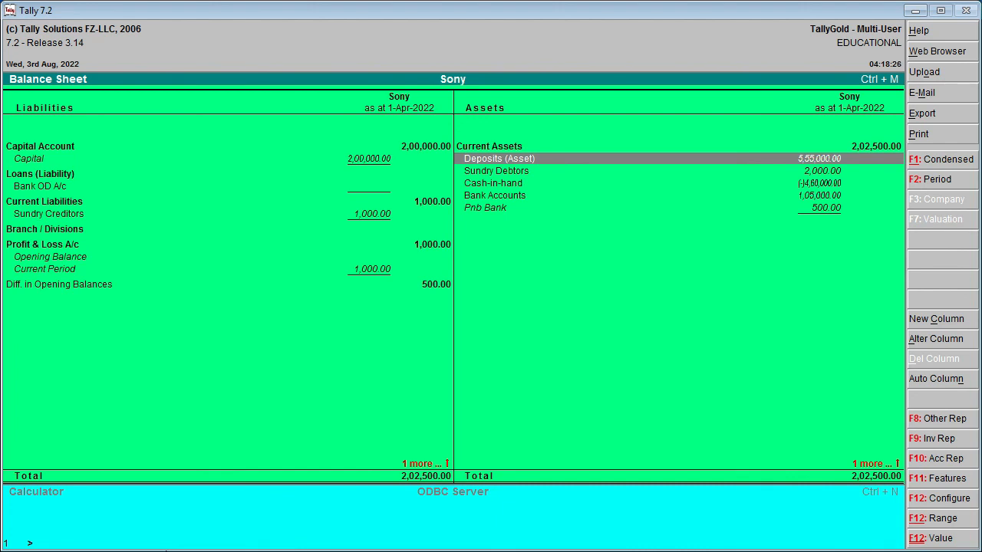
{"action": "key", "text": "Down"}
{"action": "key", "text": "Up"}
{"action": "key", "text": "Escape"}
Start a new accounting voucher of the Receipt type and set Cash as its account
{"action": "key", "text": "Up"}
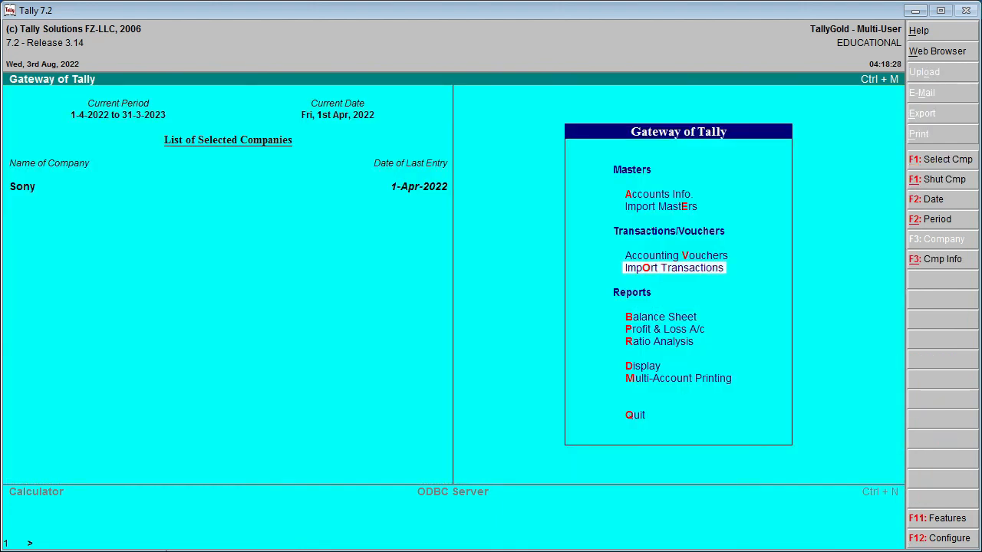
{"action": "key", "text": "Up"}
{"action": "key", "text": "Up"}
{"action": "key", "text": "Down"}
{"action": "key", "text": "Return"}
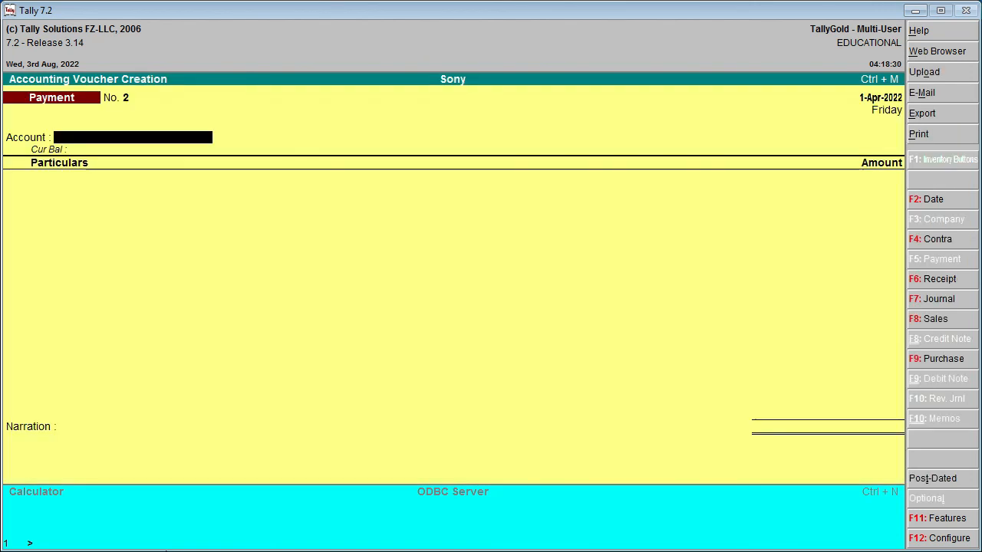
{"action": "key", "text": "F6"}
{"action": "key", "text": "Down"}
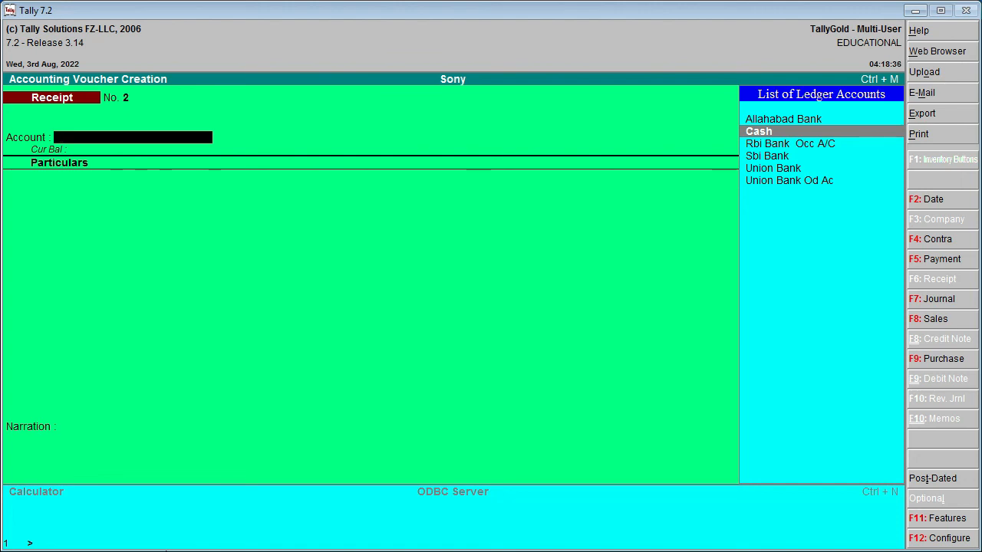
{"action": "key", "text": "Return"}
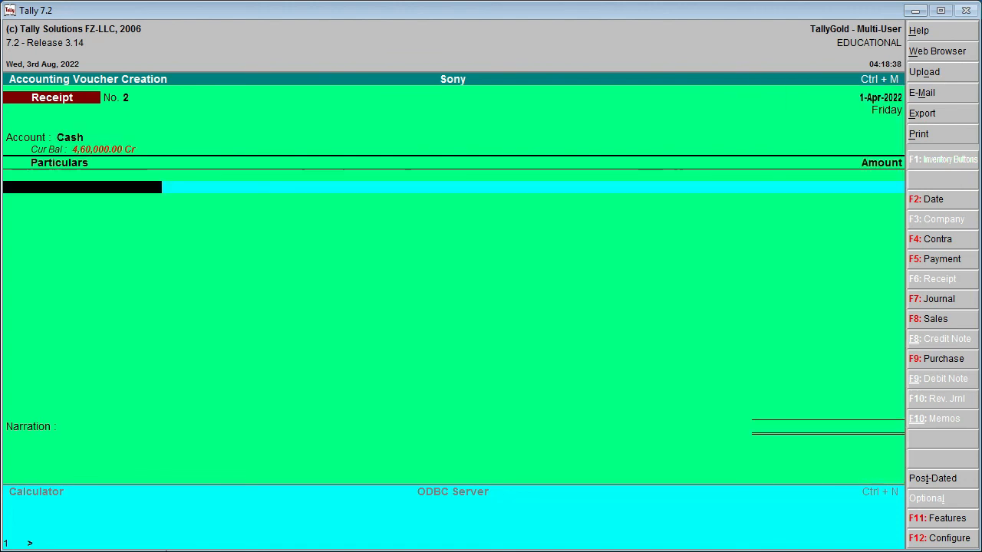